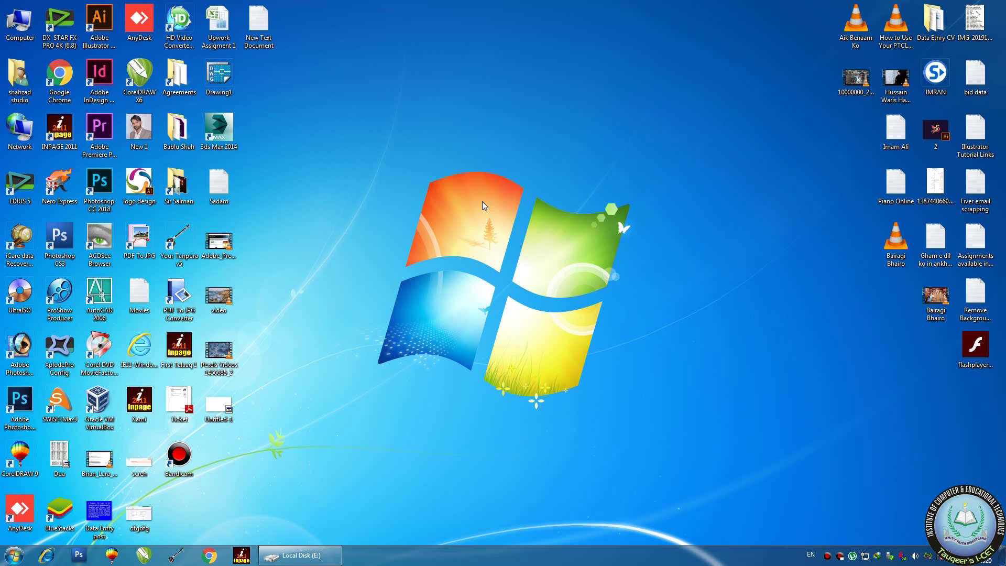
right_click(483, 201)
left_click(504, 241)
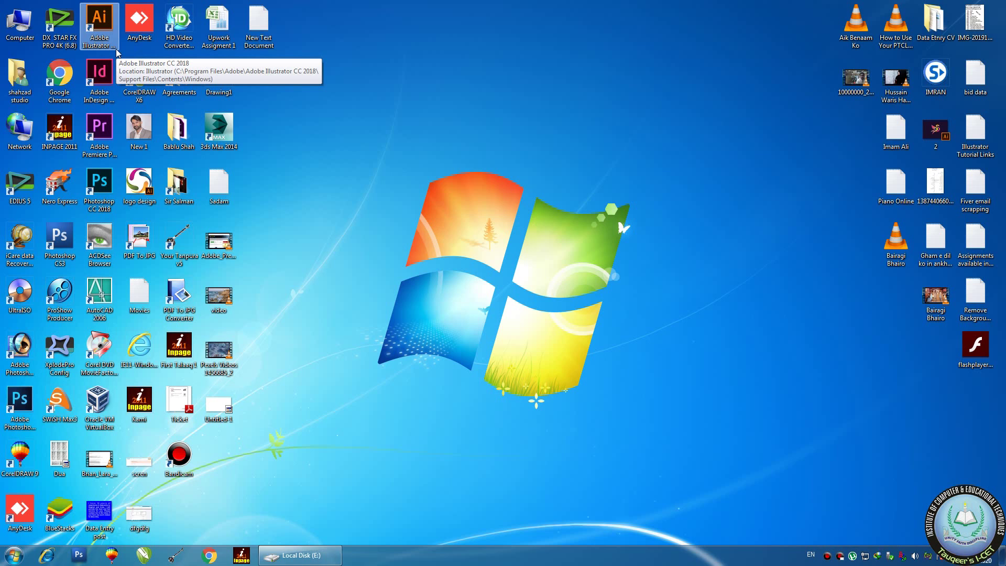
left_click(104, 24)
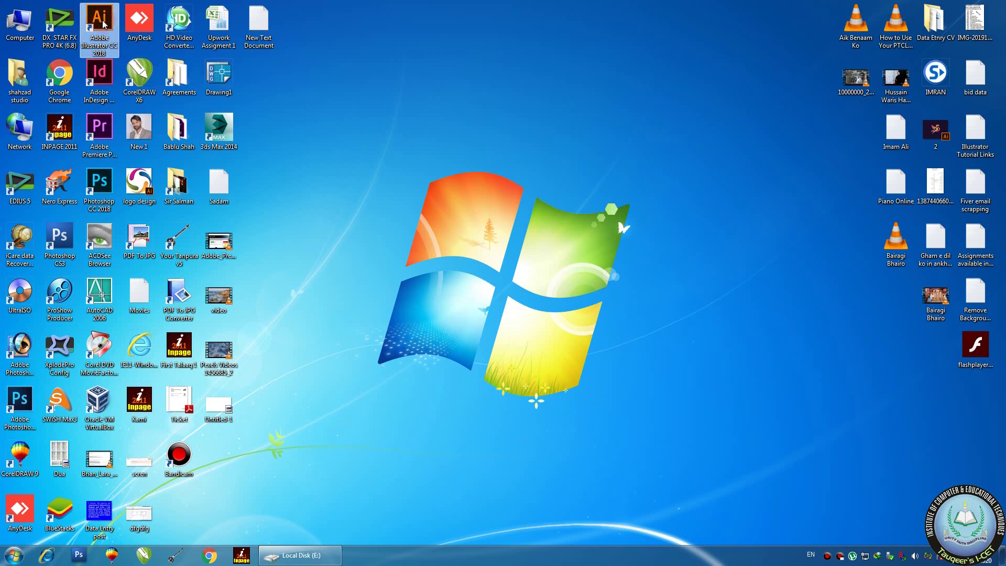
left_click(112, 79)
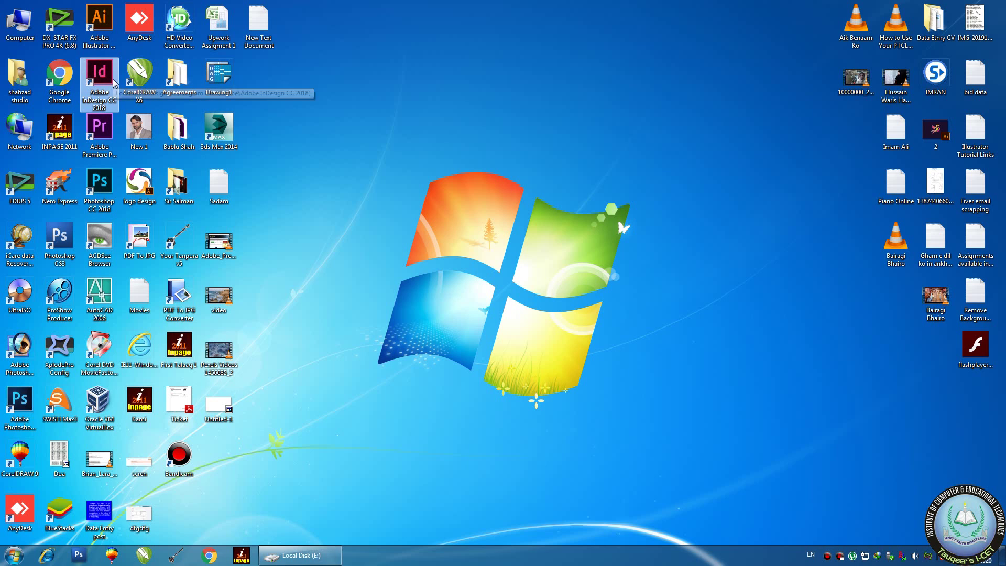
left_click(103, 136)
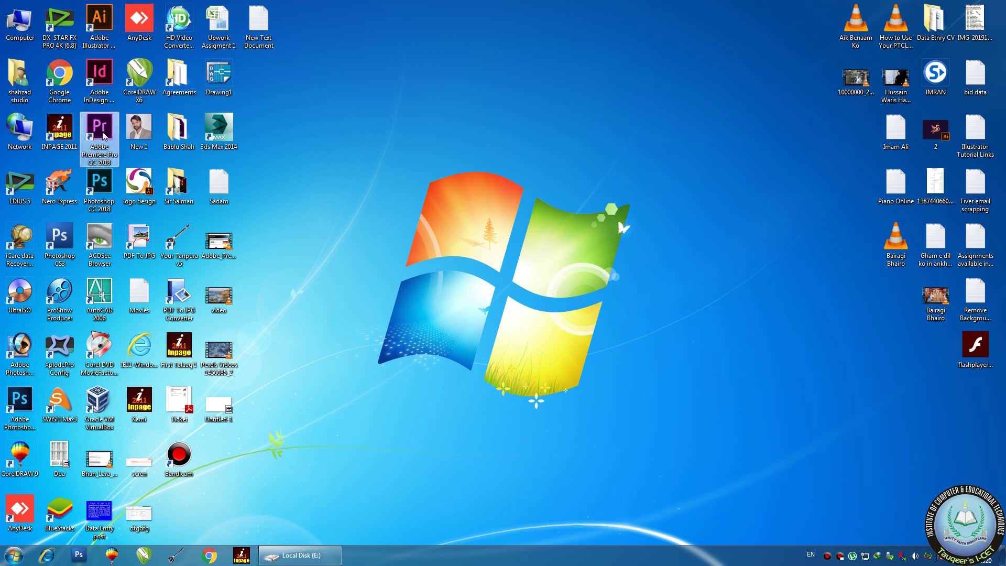
left_click(104, 183)
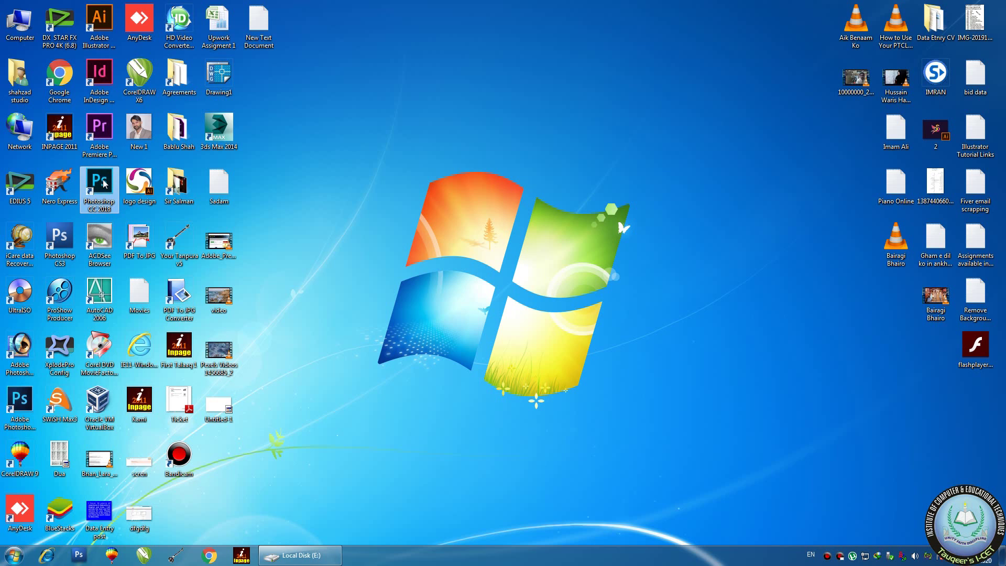
right_click(341, 95)
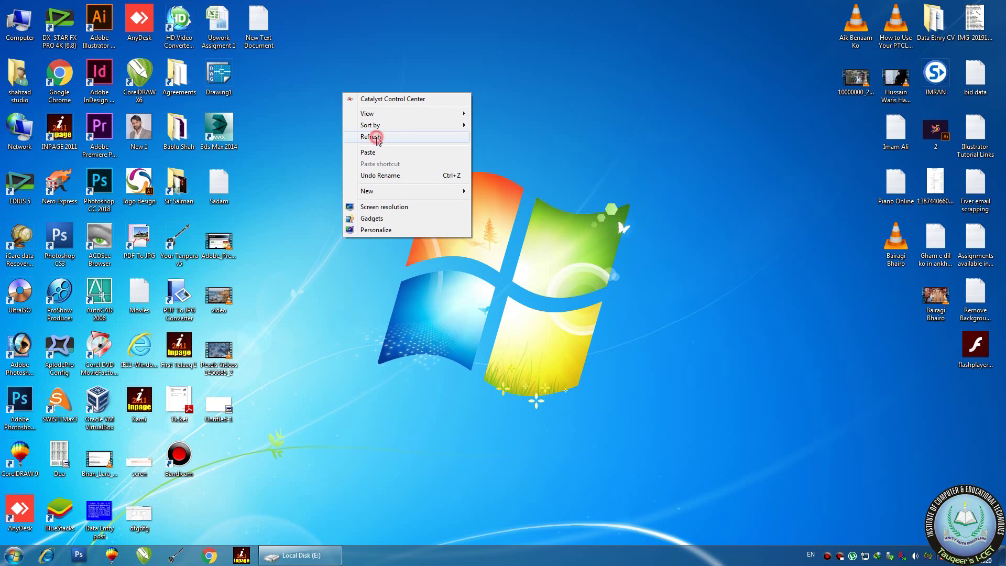
left_click(377, 137)
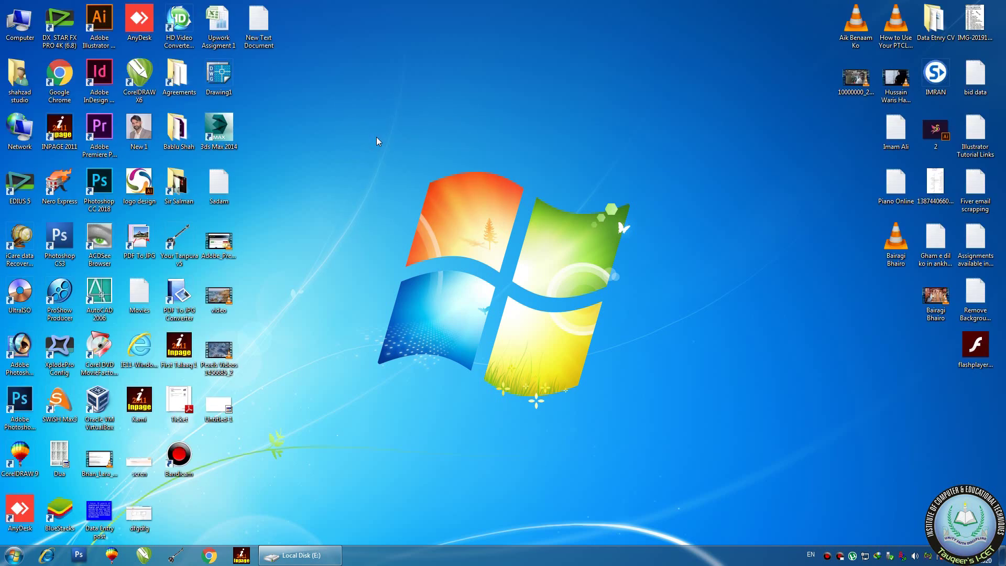
right_click(376, 137)
left_click(401, 175)
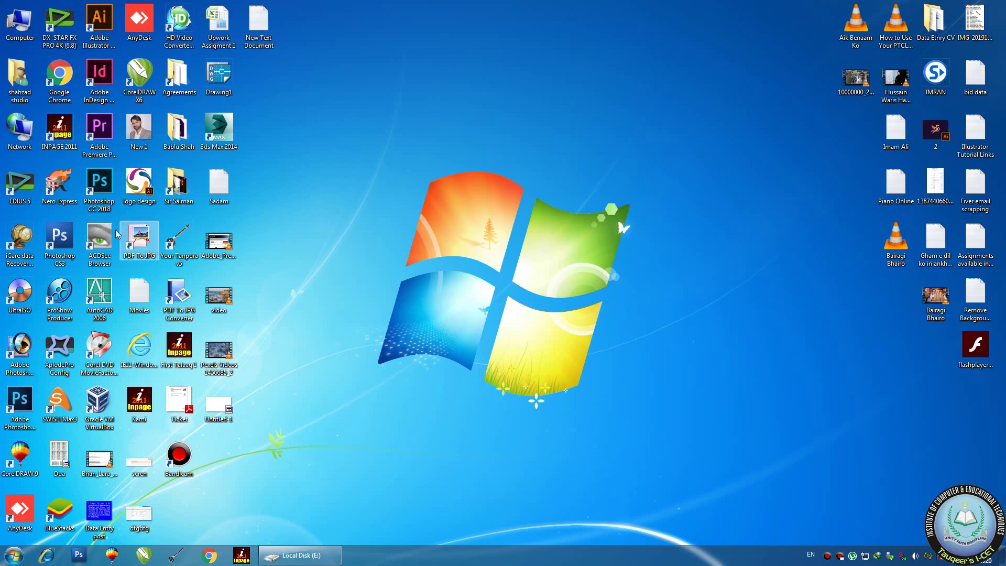
double_click(71, 234)
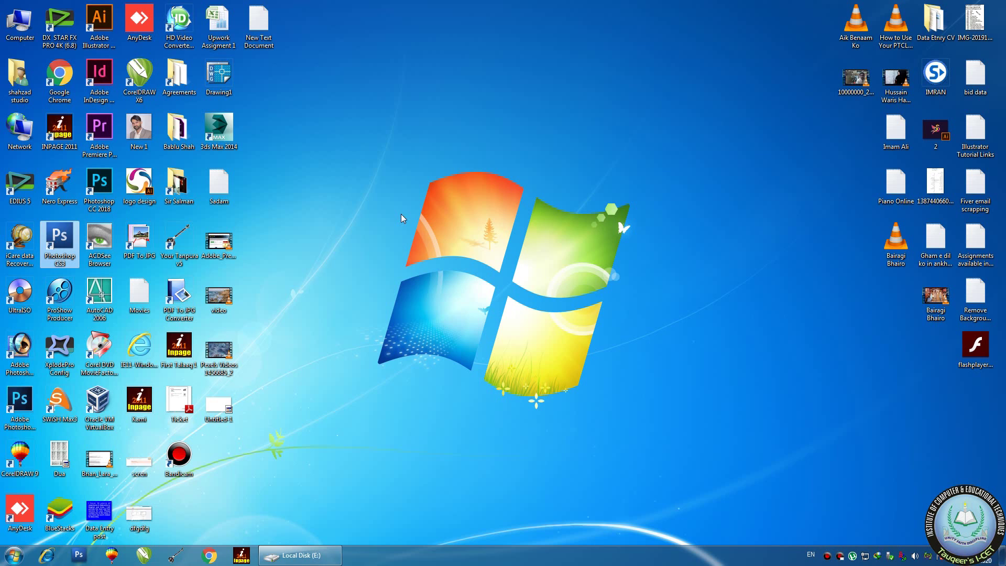
left_click(93, 184)
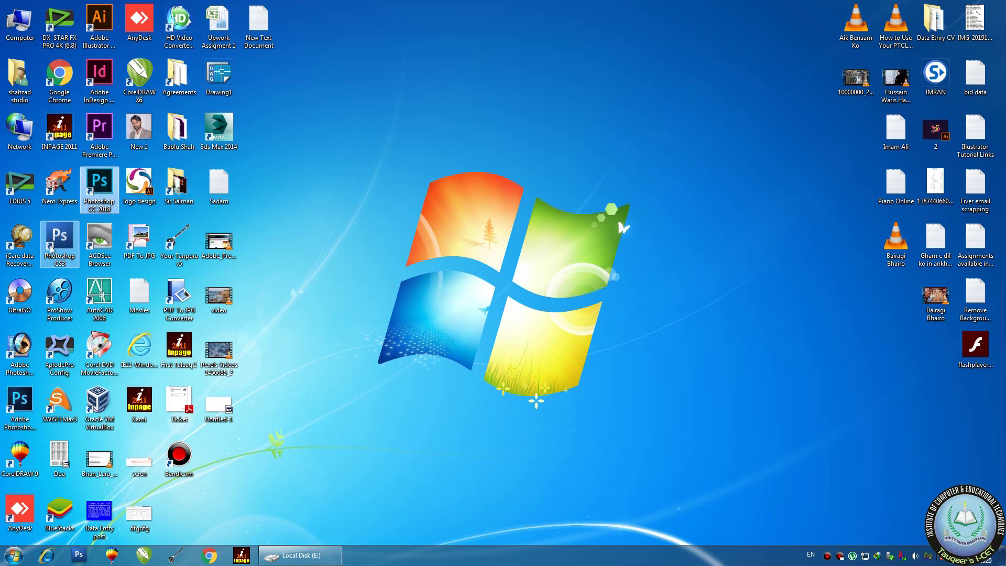
left_click(63, 237)
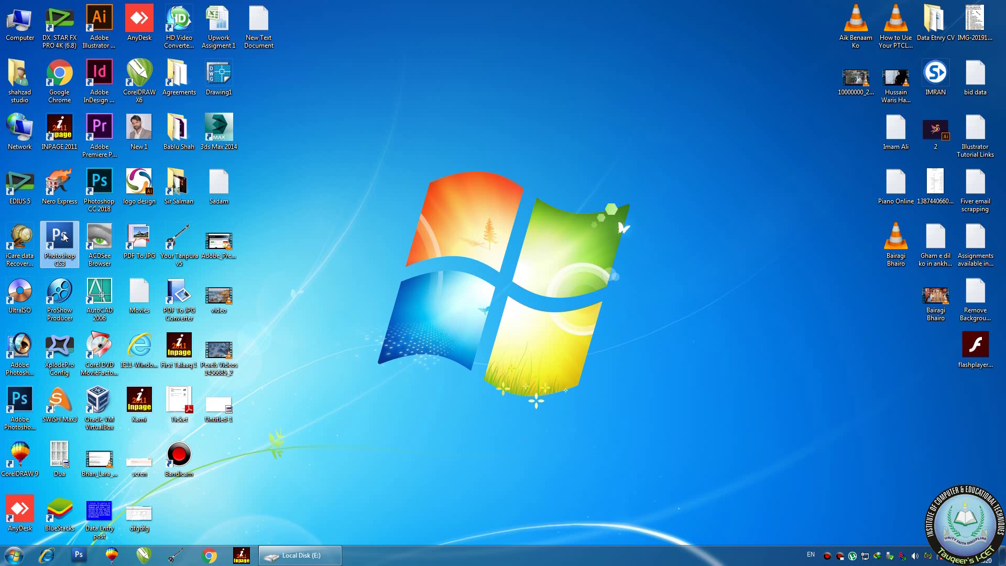
- Refresh the desktop and launch Photoshop CS3 from its desktop shortcut
right_click(427, 76)
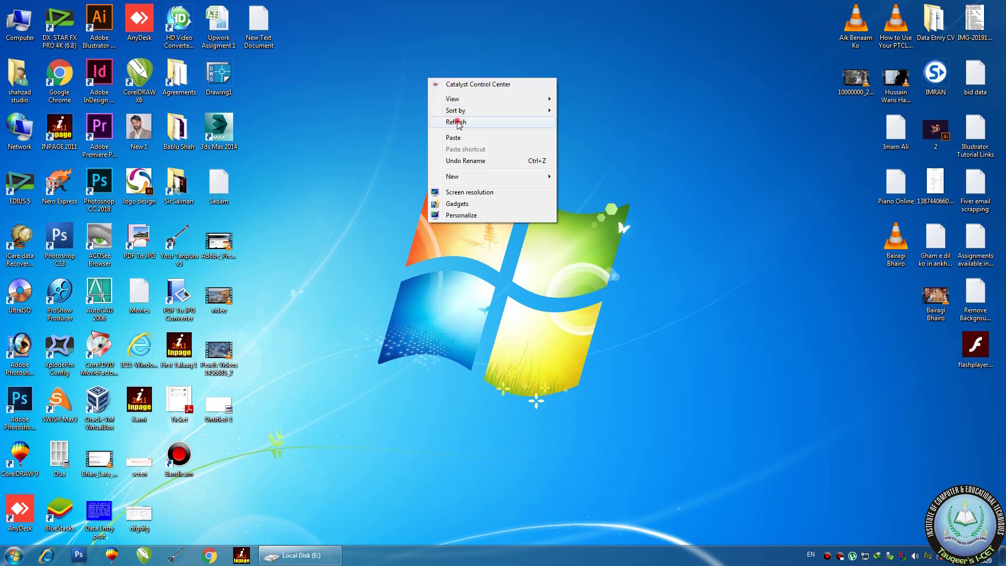
left_click(458, 122)
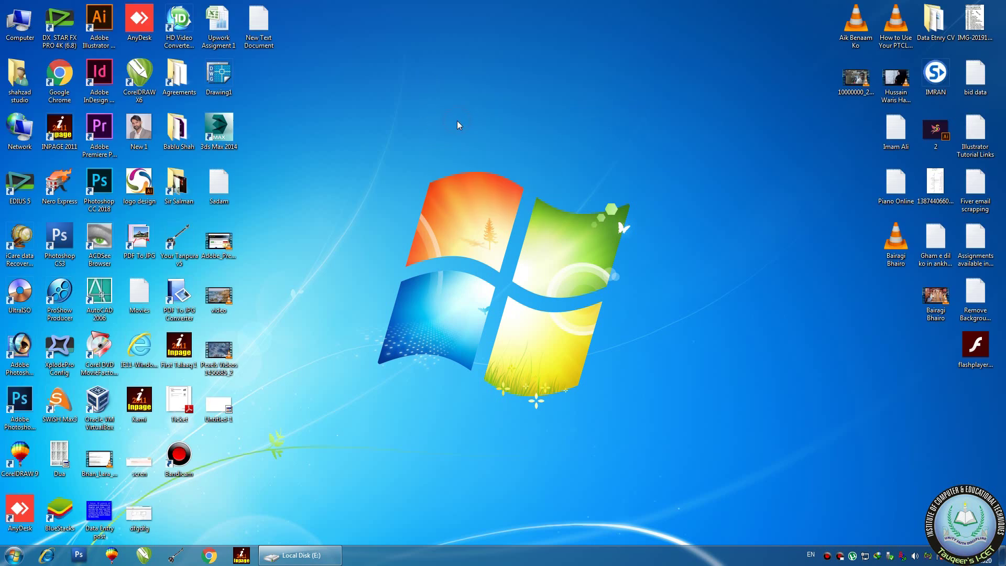
double_click(62, 235)
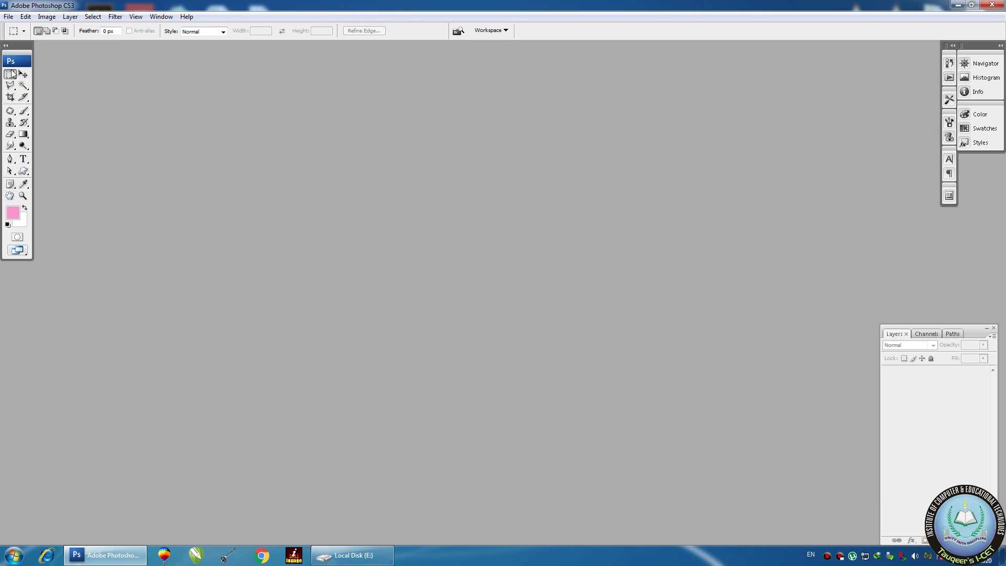
- Hide the Tools palette and show it again
left_click(159, 17)
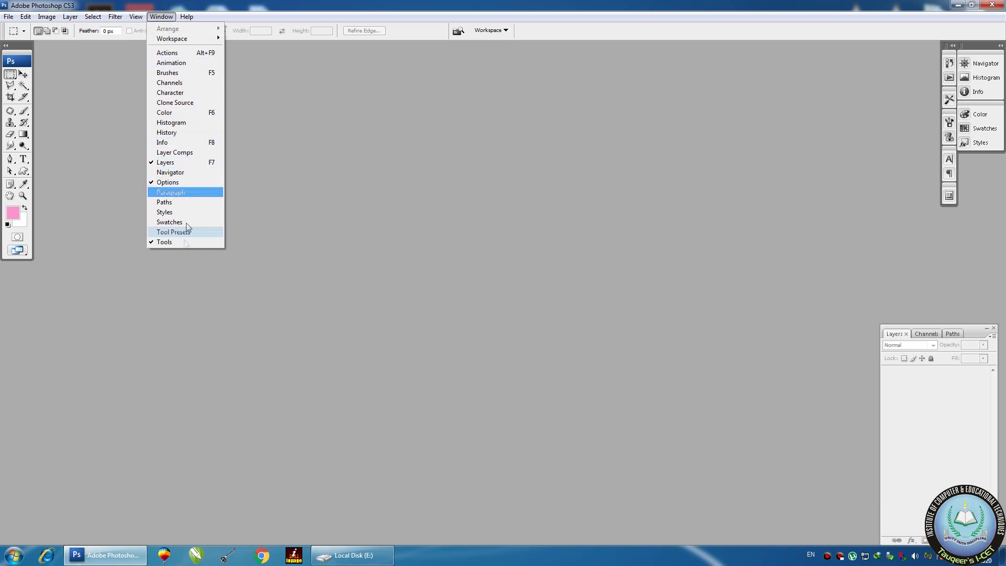
left_click(152, 244)
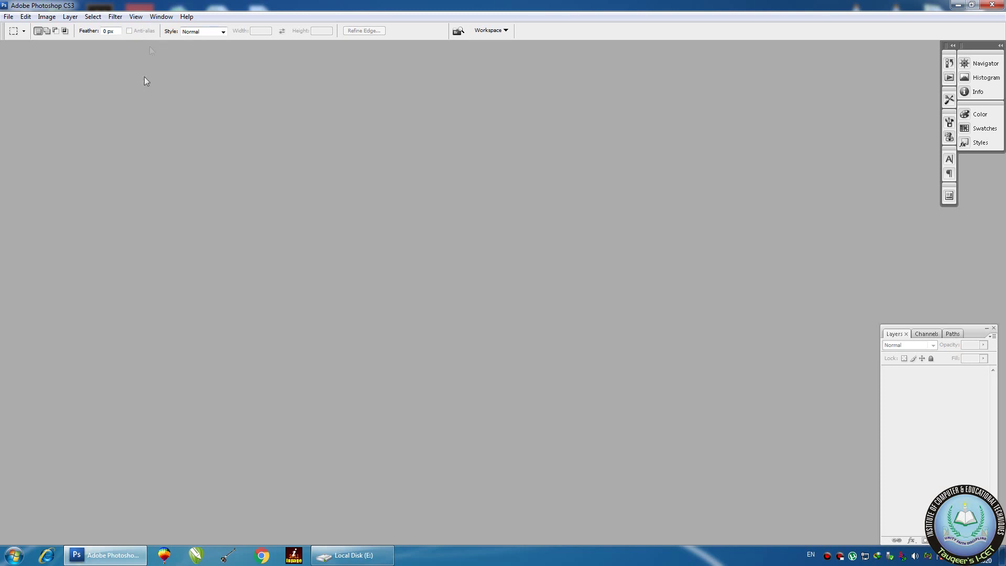
left_click(157, 18)
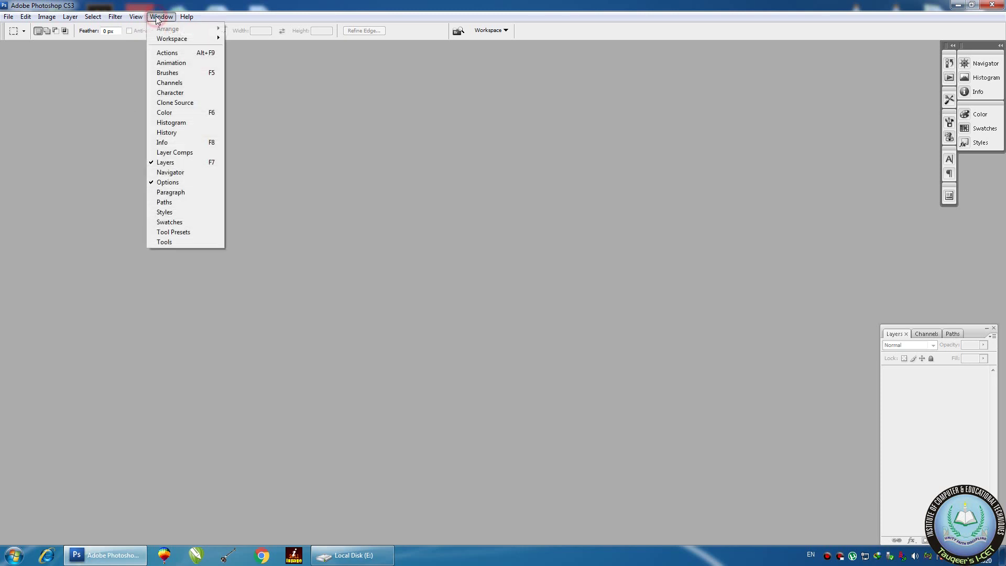
left_click(193, 245)
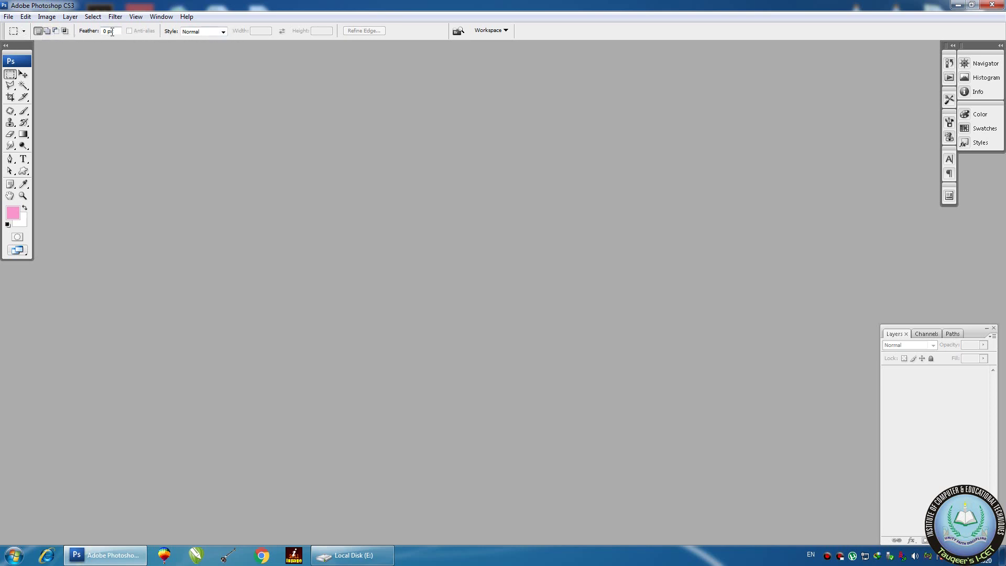
- Hide the Options bar and show it again
left_click(161, 16)
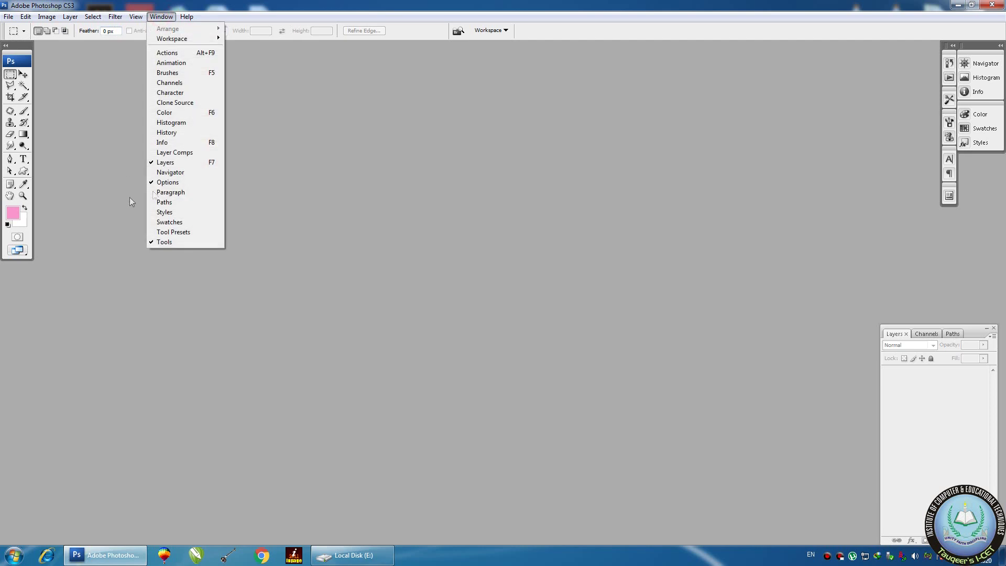
left_click(175, 182)
left_click(155, 17)
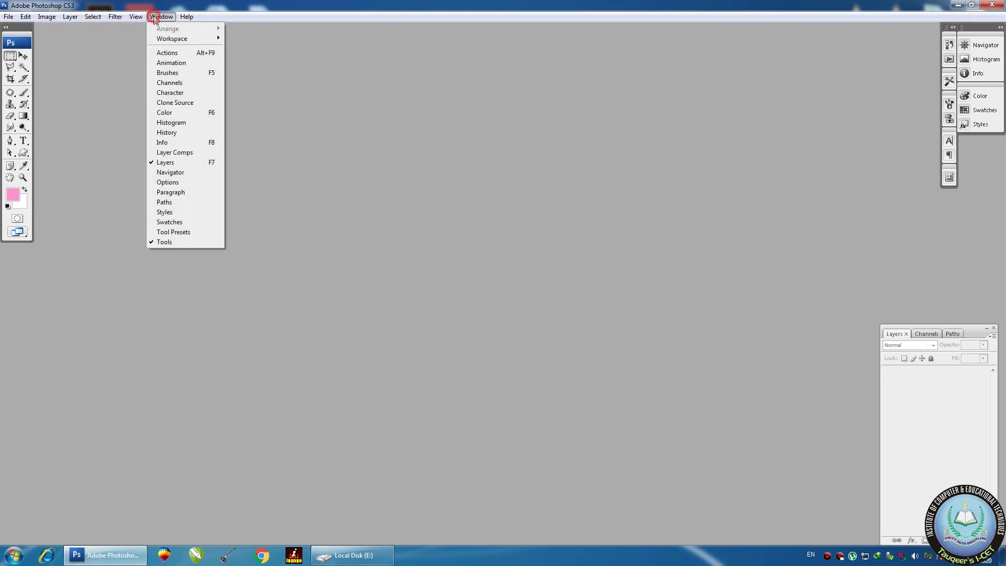
left_click(171, 183)
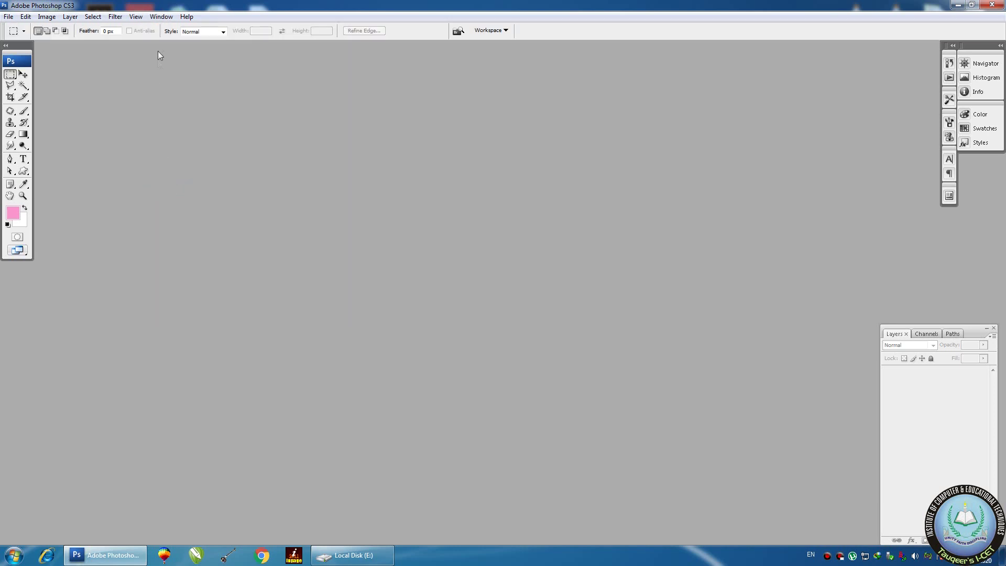
- Hide the Layers palette and show it again
left_click(161, 17)
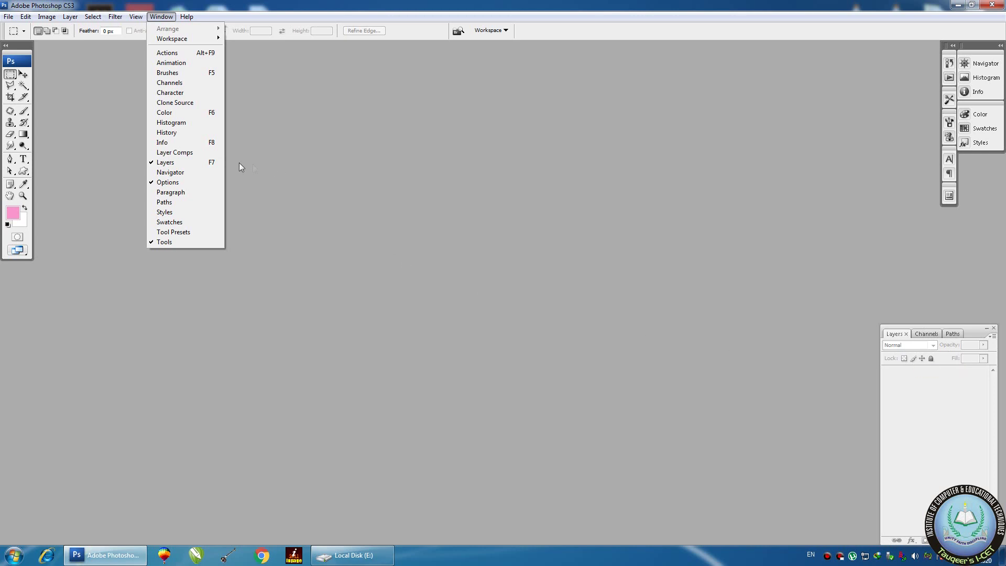
left_click(168, 163)
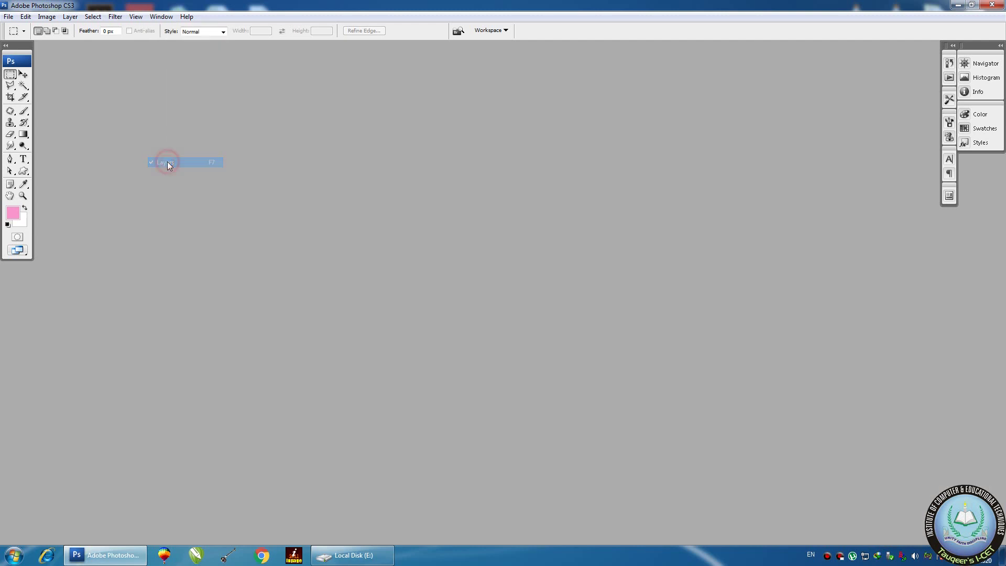
left_click(161, 16)
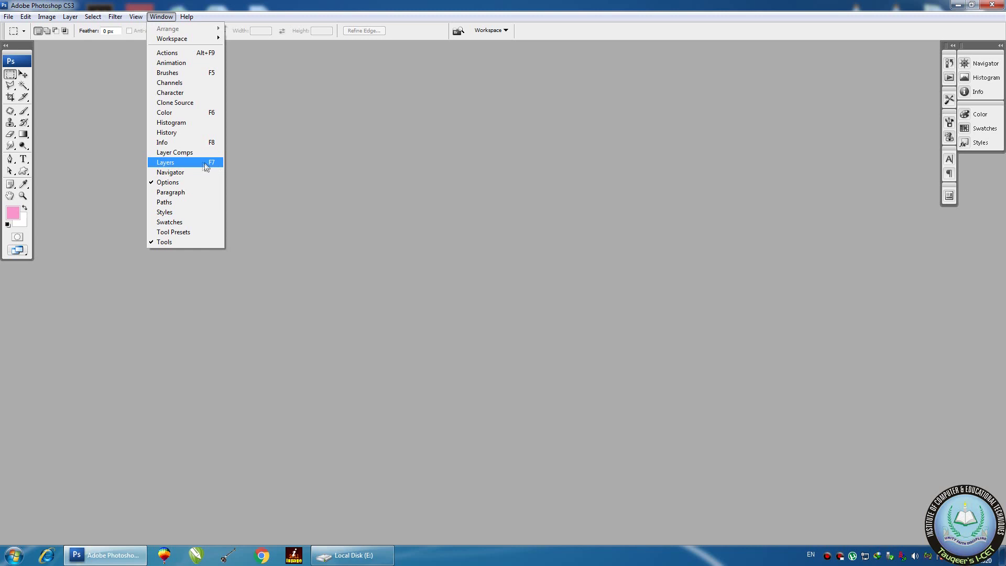
left_click(176, 164)
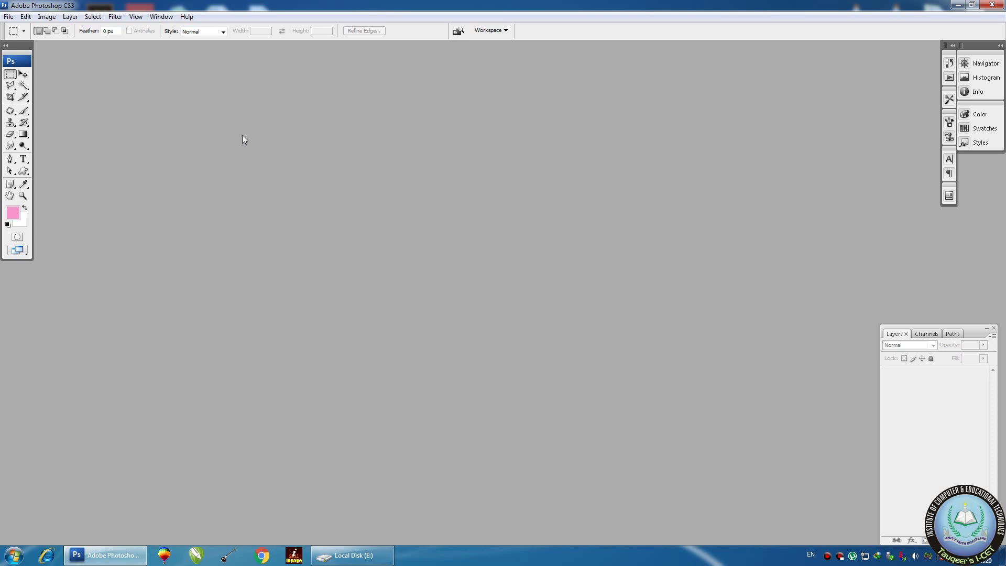
- Bring up the Open dialog twice, dismissing it each time without choosing a file
left_click(9, 16)
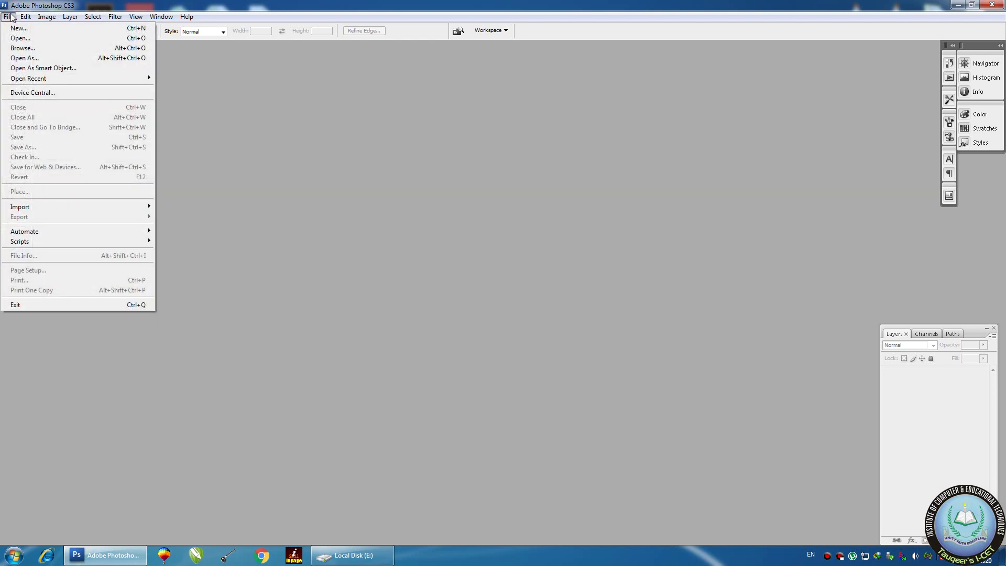
left_click(21, 38)
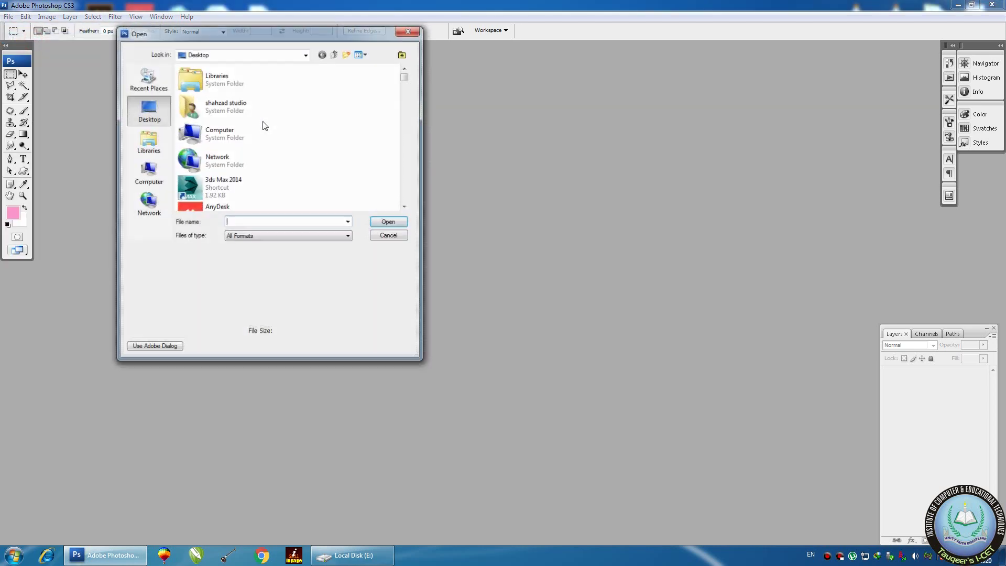
left_click(407, 32)
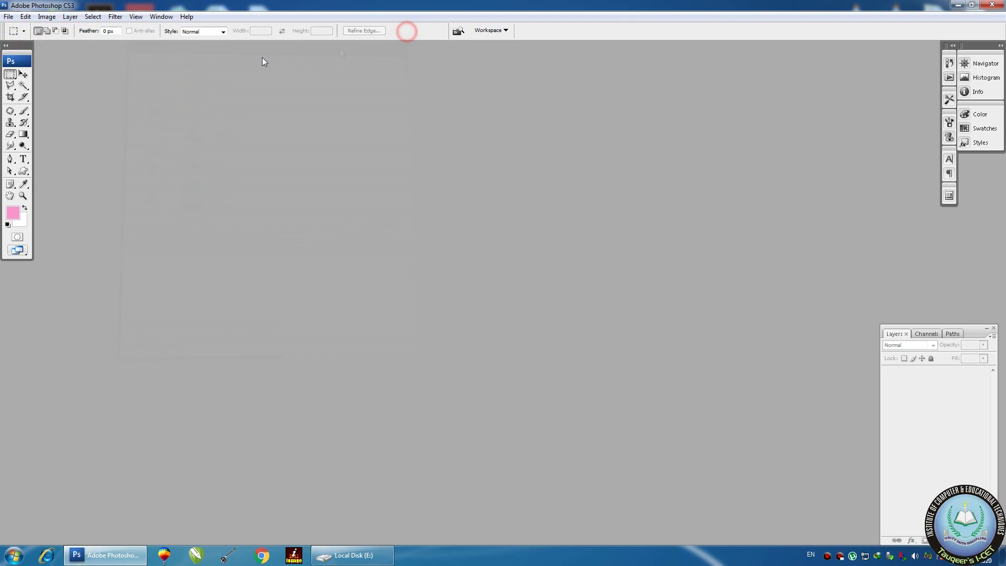
left_click(10, 17)
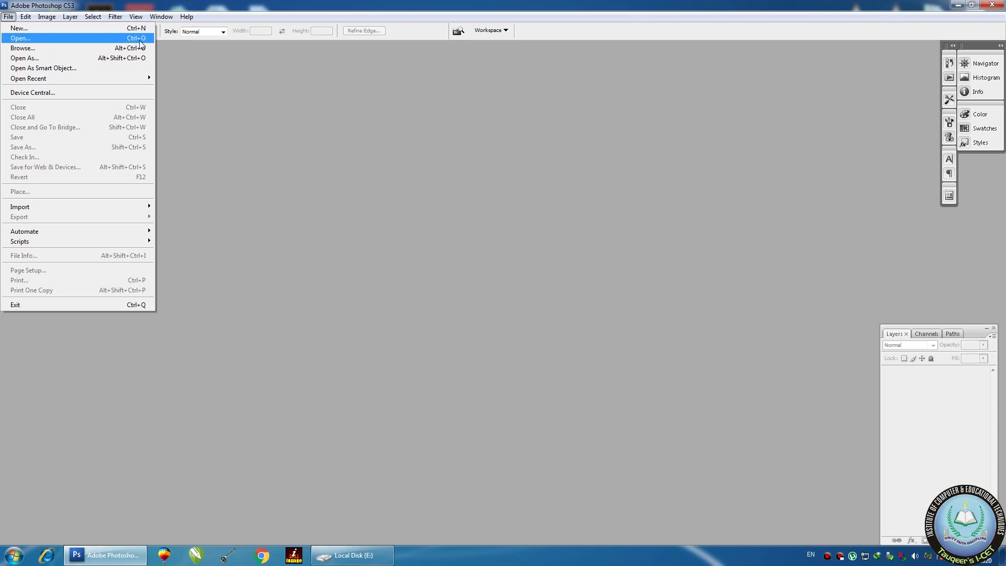
left_click(367, 182)
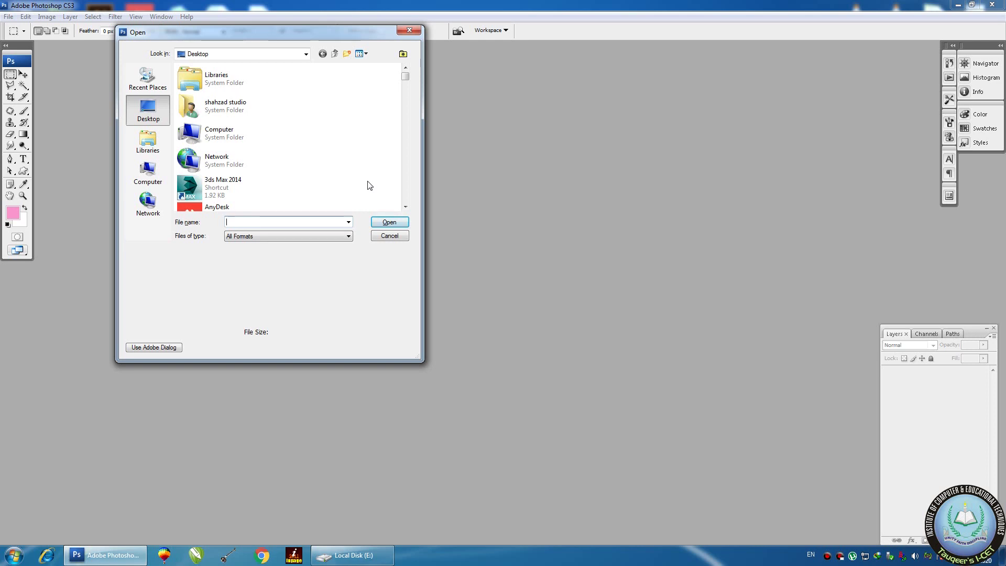
left_click(406, 236)
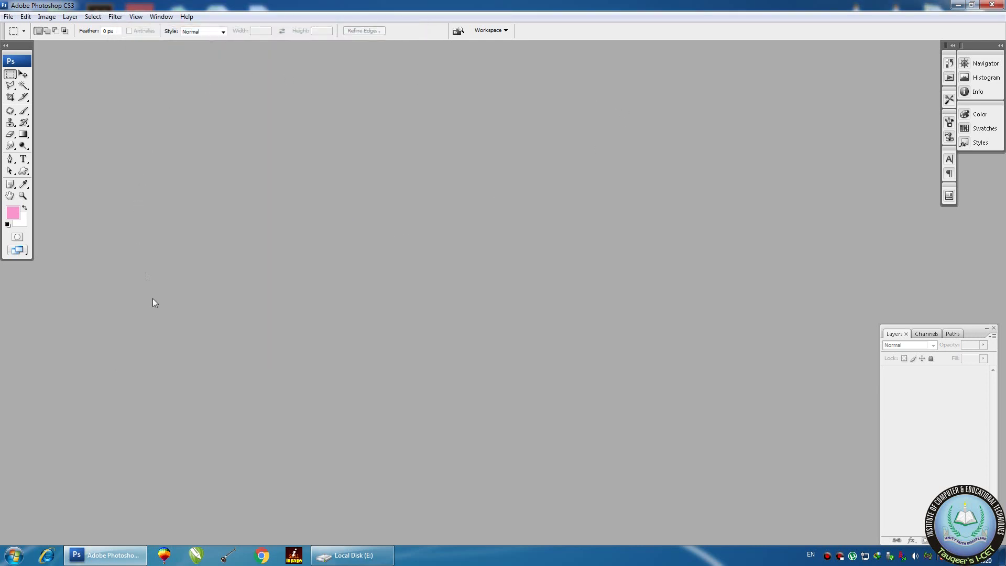
double_click(578, 151)
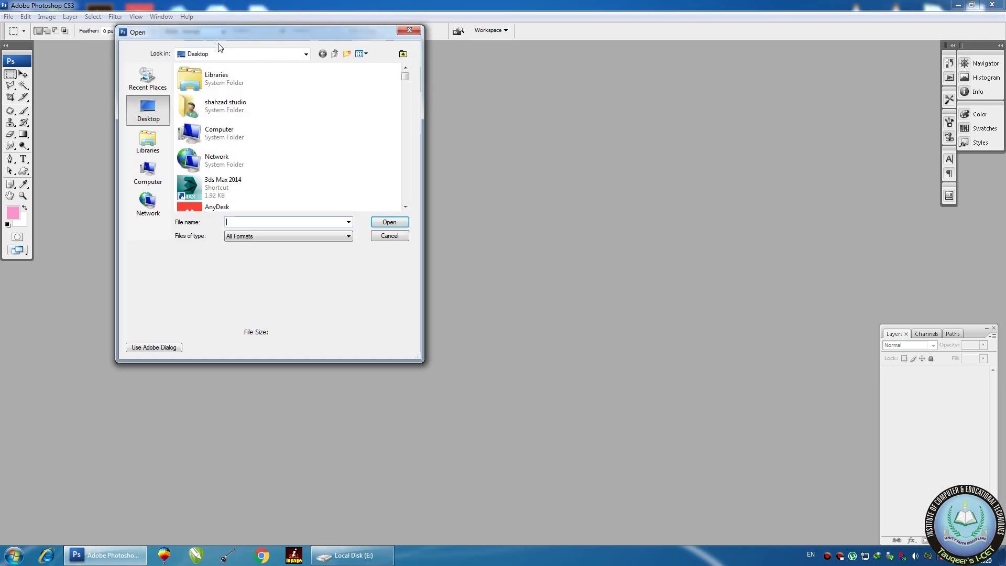
left_click_drag(206, 37, 349, 86)
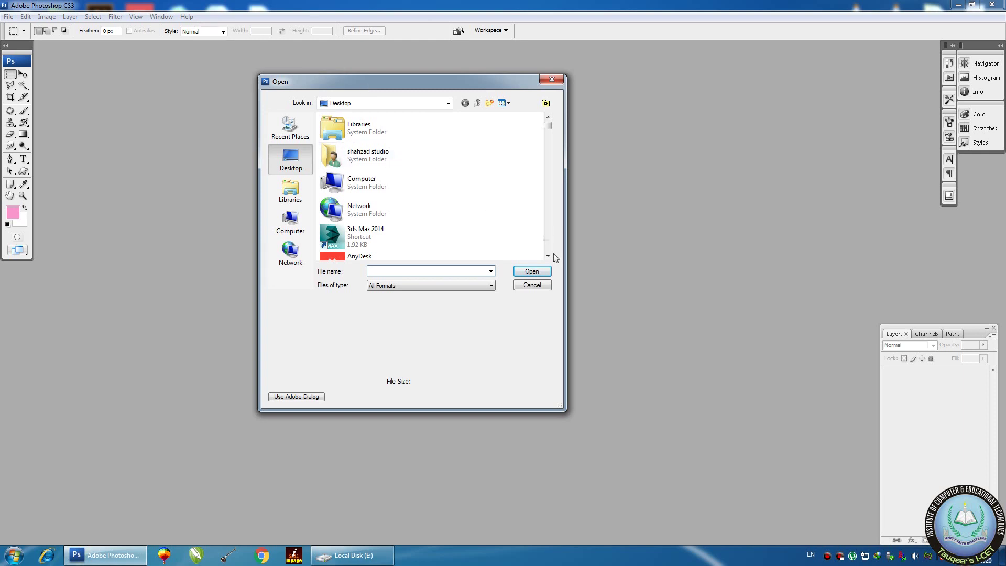
left_click(550, 132)
left_click_drag(552, 138, 552, 160)
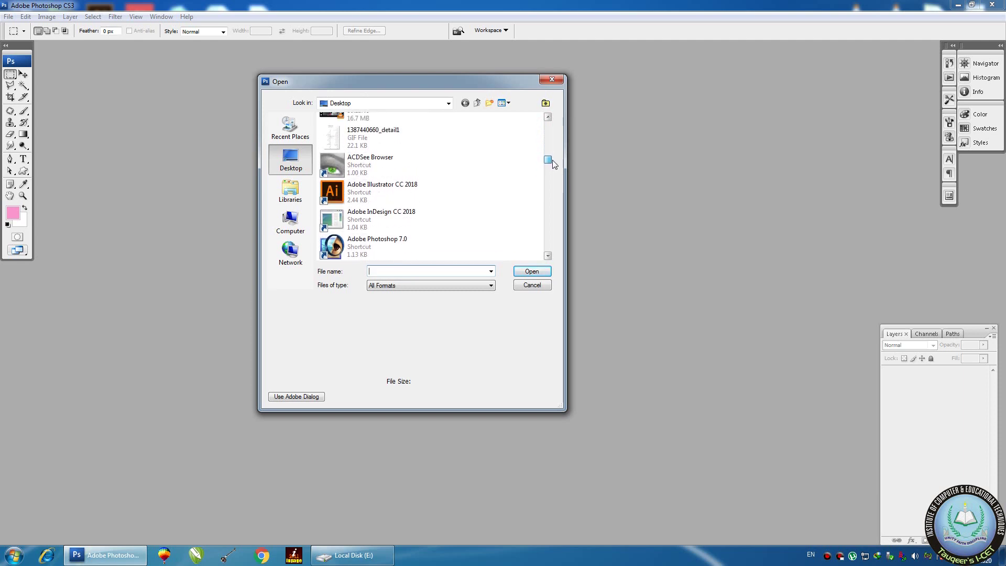
left_click(369, 136)
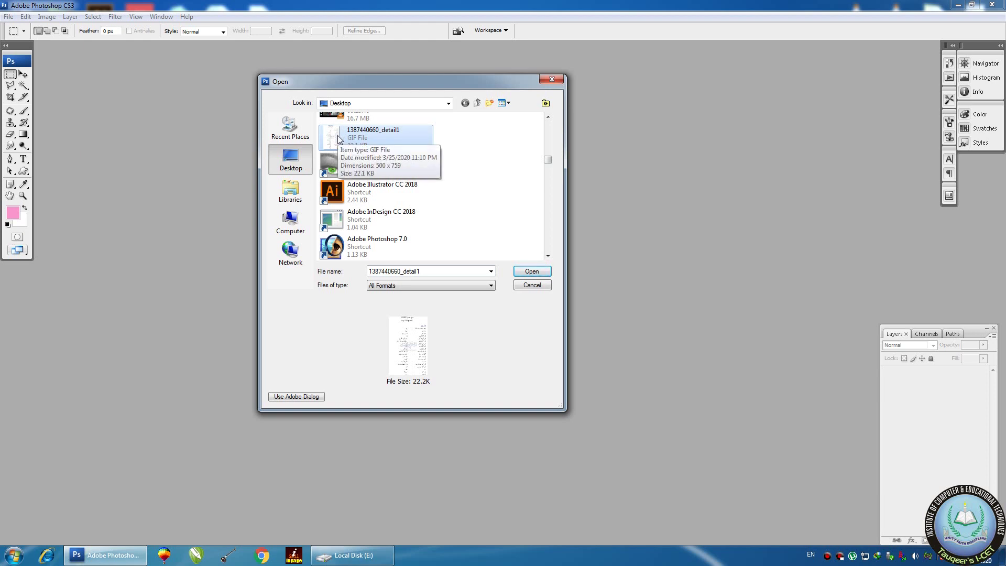
left_click(526, 271)
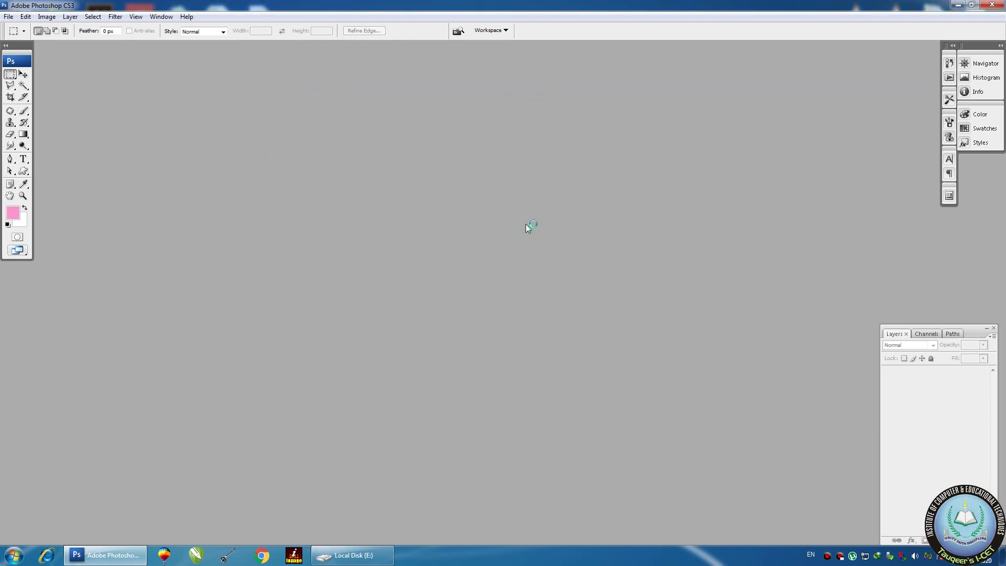
- Reposition the GIF's document window in the workspace and close the file
left_click_drag(226, 53, 379, 85)
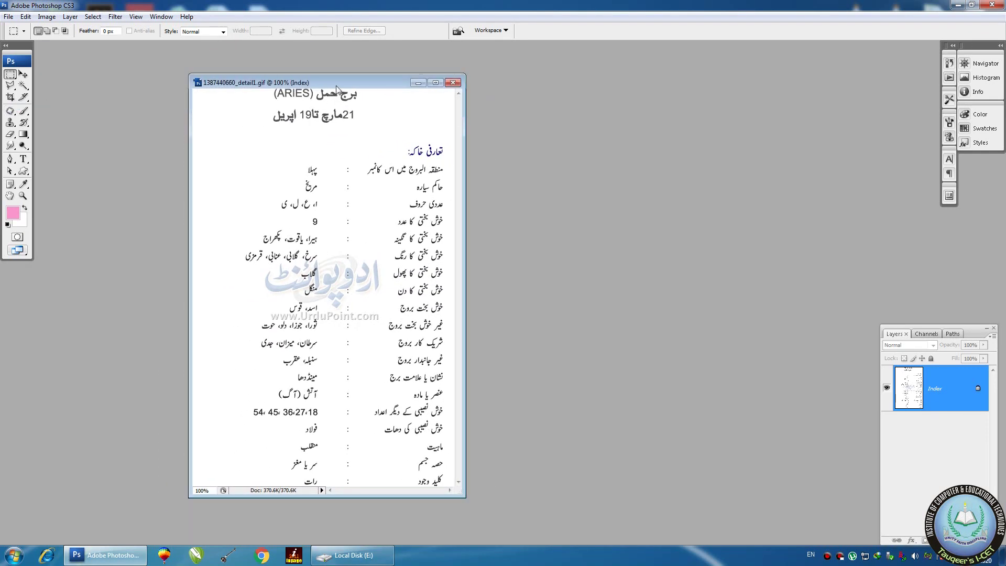
left_click_drag(337, 85, 317, 79)
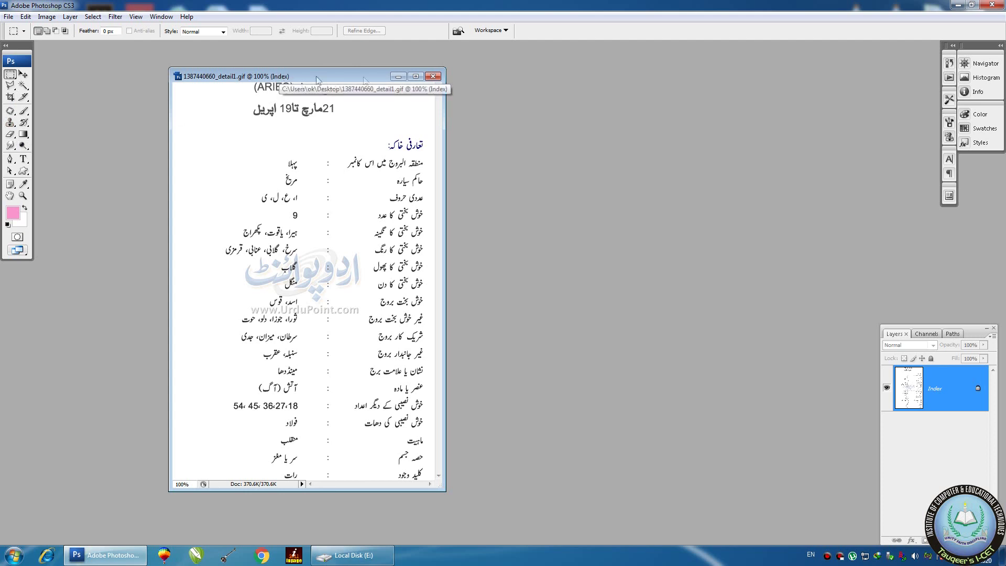
left_click(433, 77)
- Open the Jellyfish image from the Sample Pictures folder in the Pictures library
double_click(398, 138)
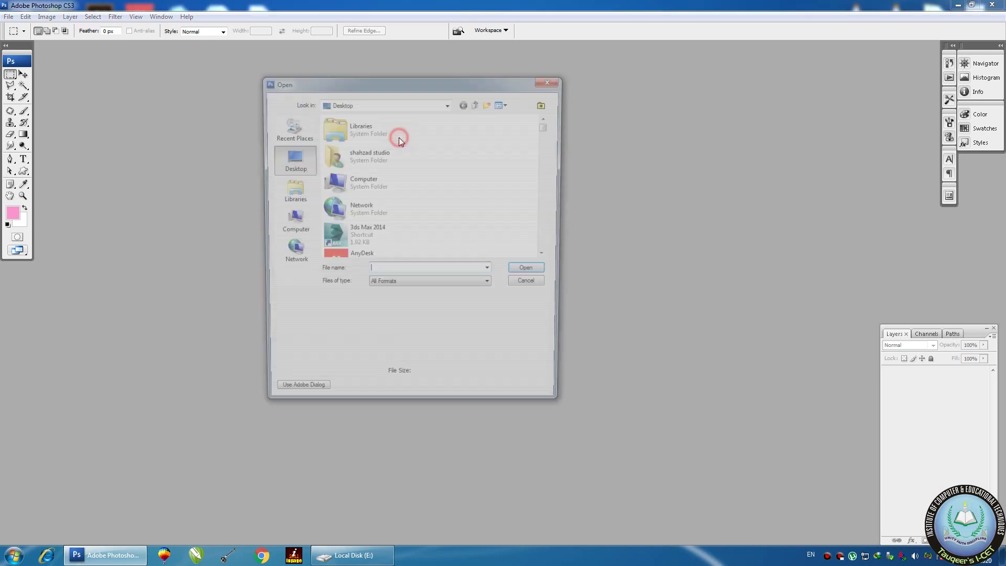
double_click(349, 182)
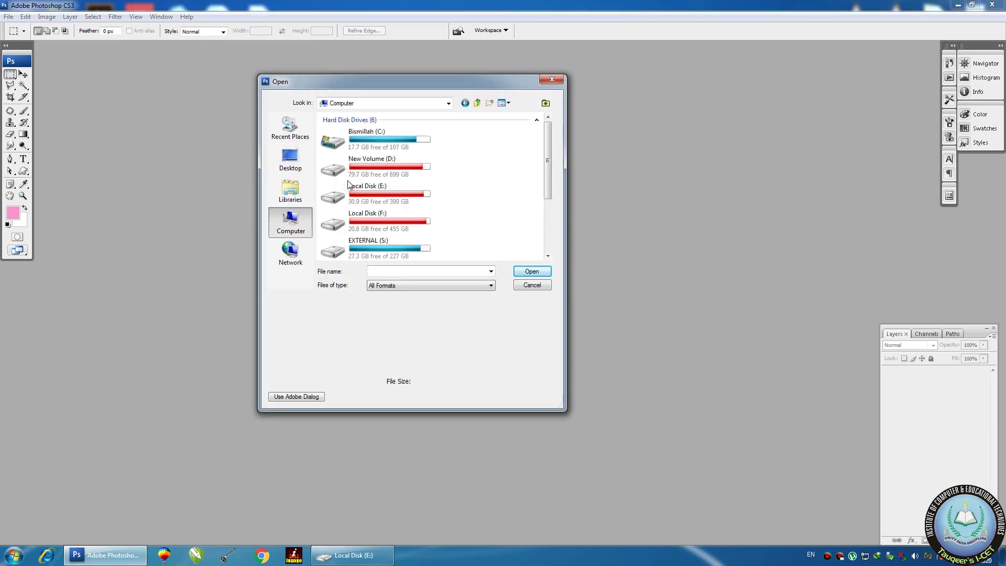
left_click(290, 190)
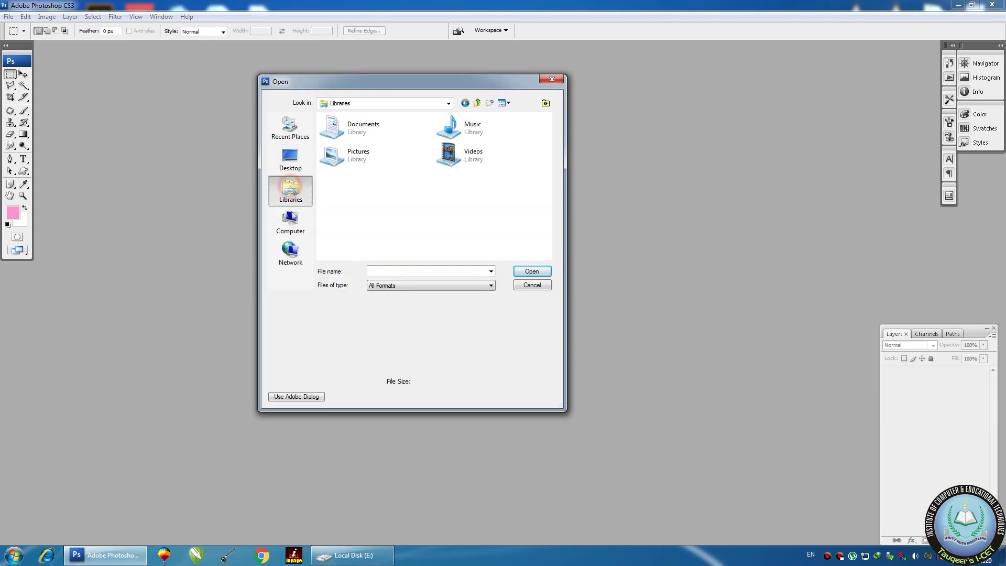
left_click(291, 222)
left_click(291, 190)
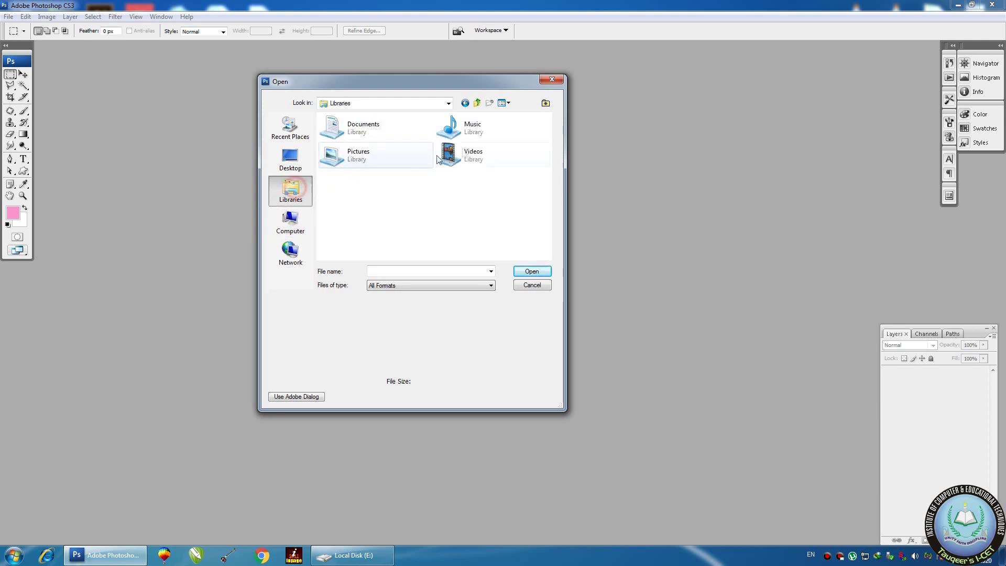
double_click(356, 153)
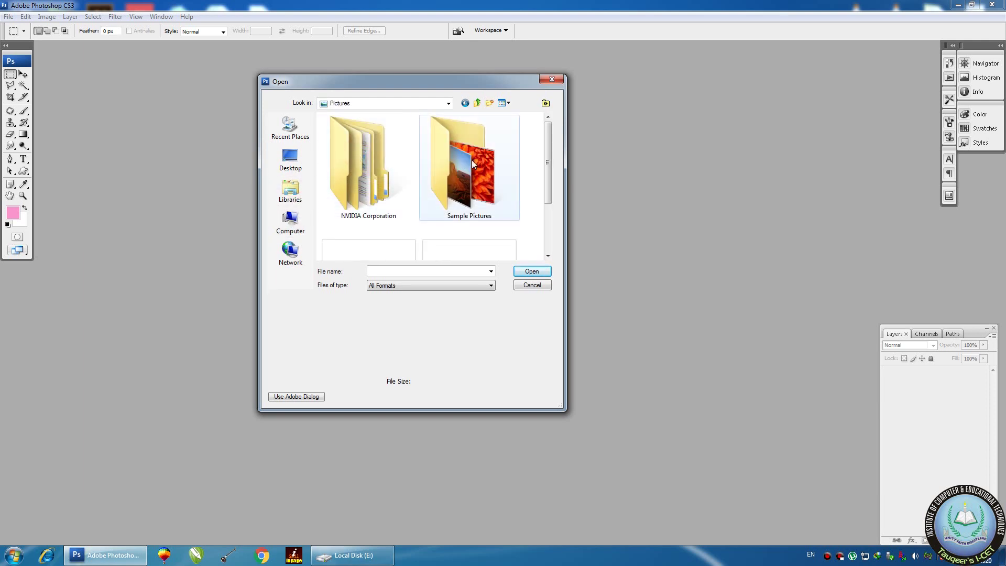
double_click(471, 160)
left_click_drag(550, 150, 554, 172)
left_click(463, 202)
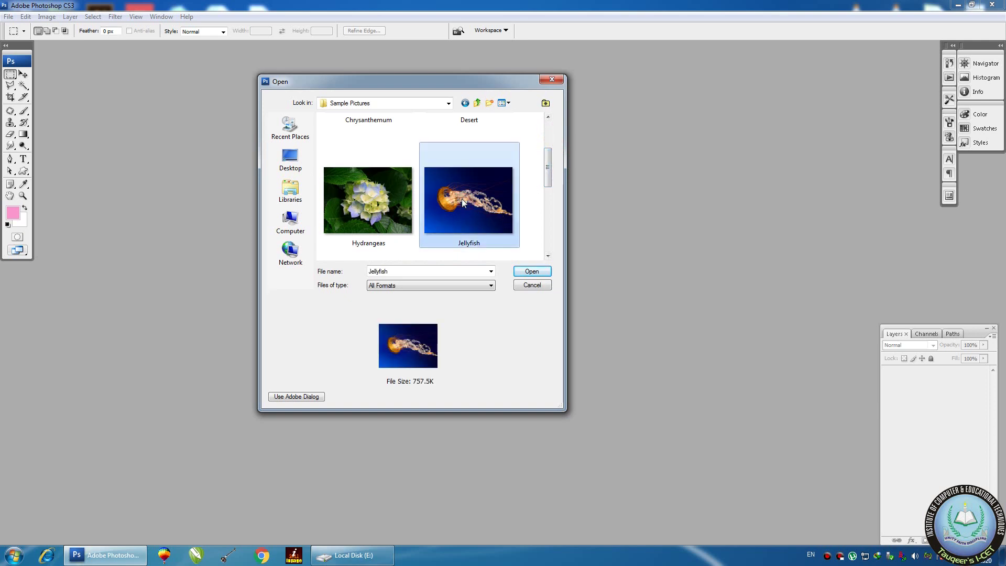
left_click(528, 272)
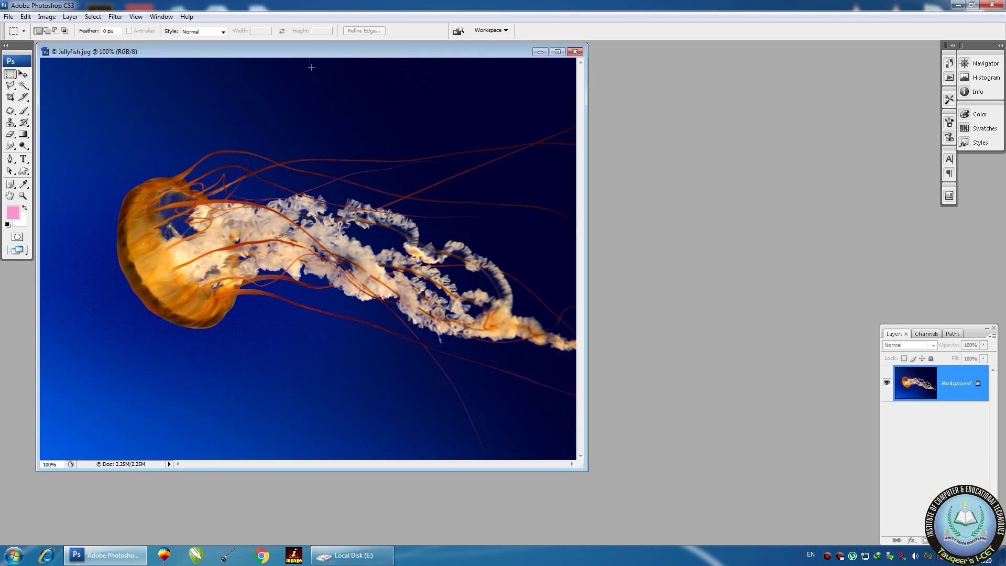
- Reposition the Jellyfish.jpg window, switching to the Move tool along the way, and close the image
left_click_drag(309, 51, 356, 62)
left_click(23, 74)
mouse_move(94, 64)
left_mouse_down()
mouse_move(176, 59)
mouse_move(94, 55)
left_mouse_up()
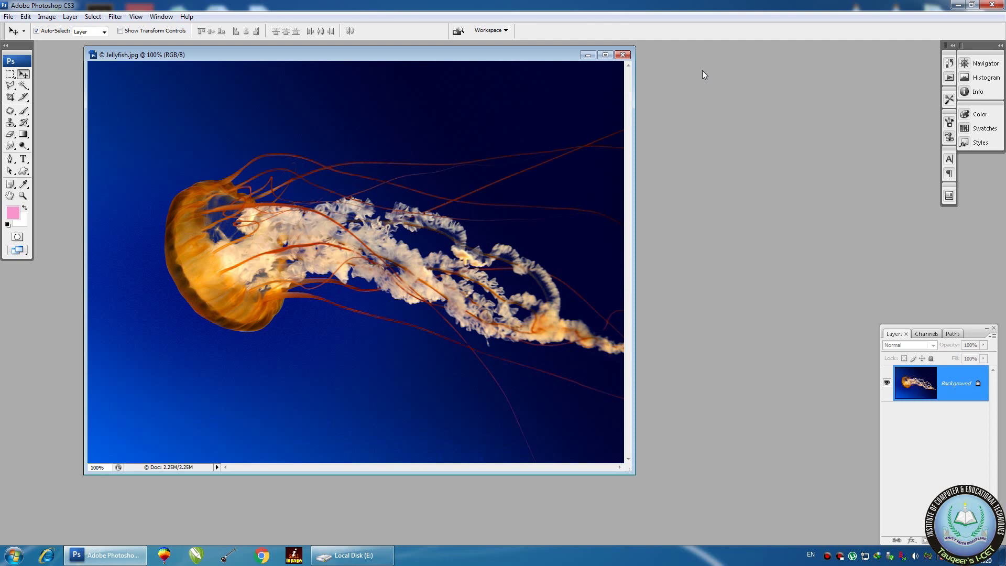
left_click(623, 55)
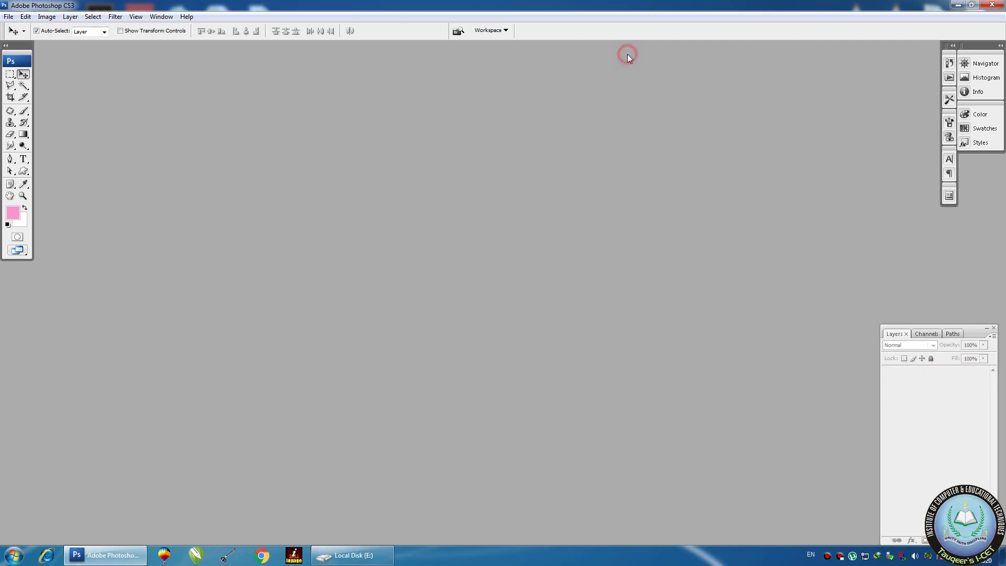
- Bring up the New document dialog and move it across the workspace
left_click(9, 17)
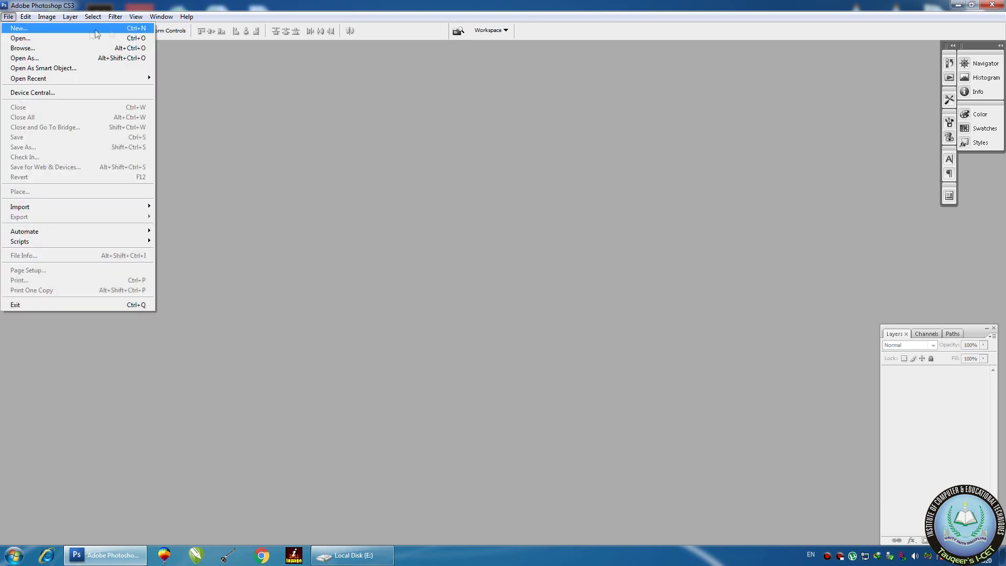
left_click(26, 31)
left_click_drag(594, 92, 320, 131)
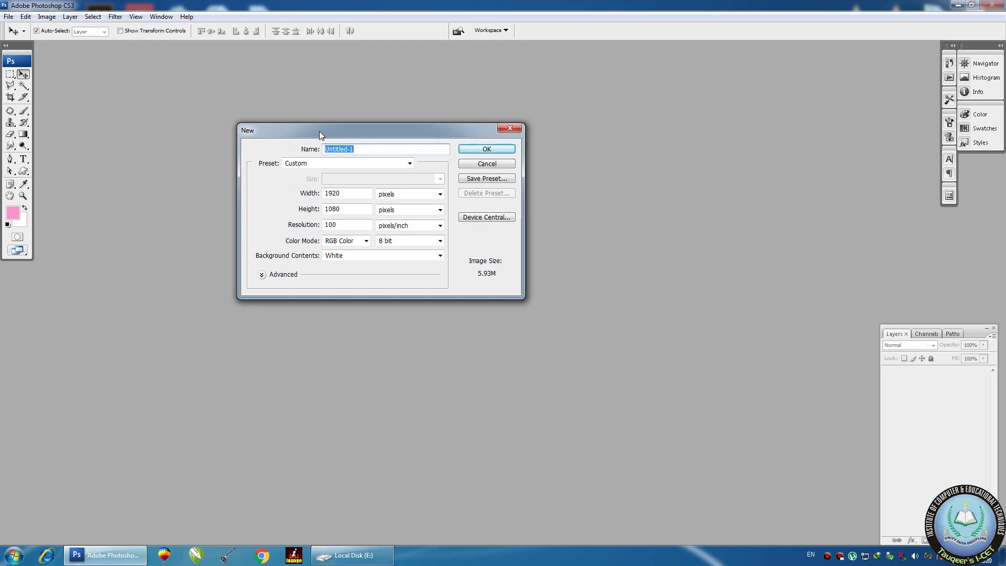
- Check the monitor's resolution in the Windows Screen Resolution settings and return to Photoshop
left_click(261, 555)
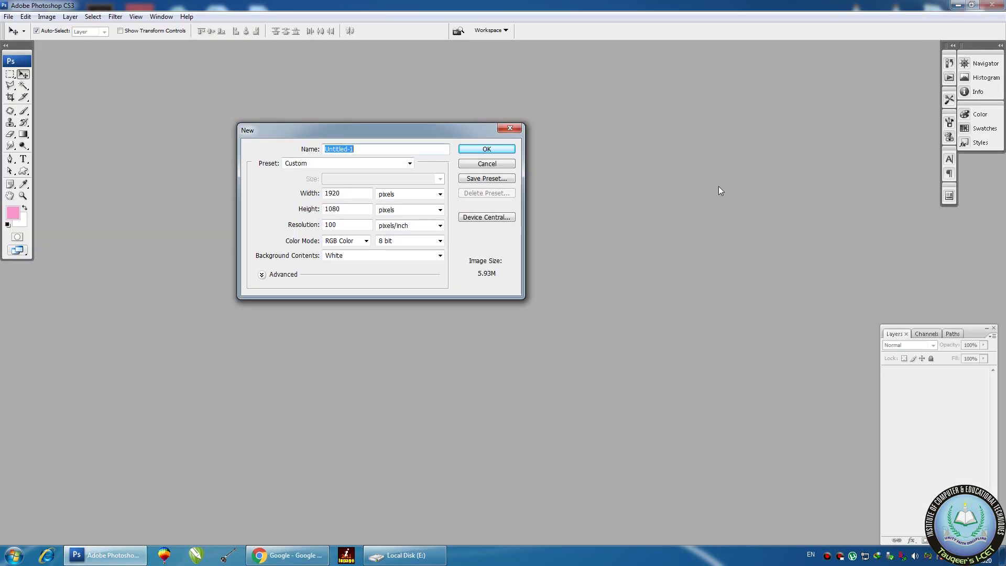
left_click(962, 4)
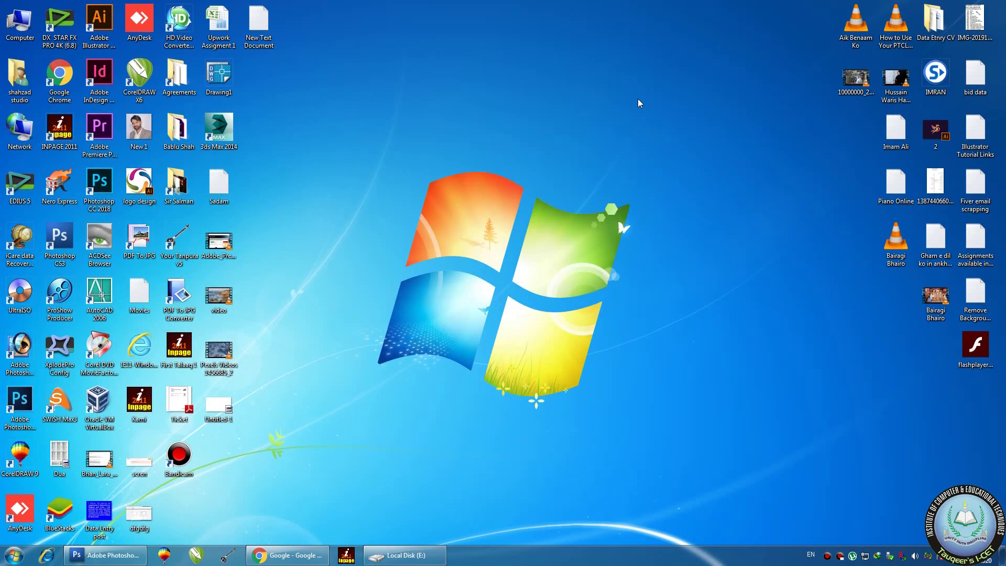
right_click(637, 99)
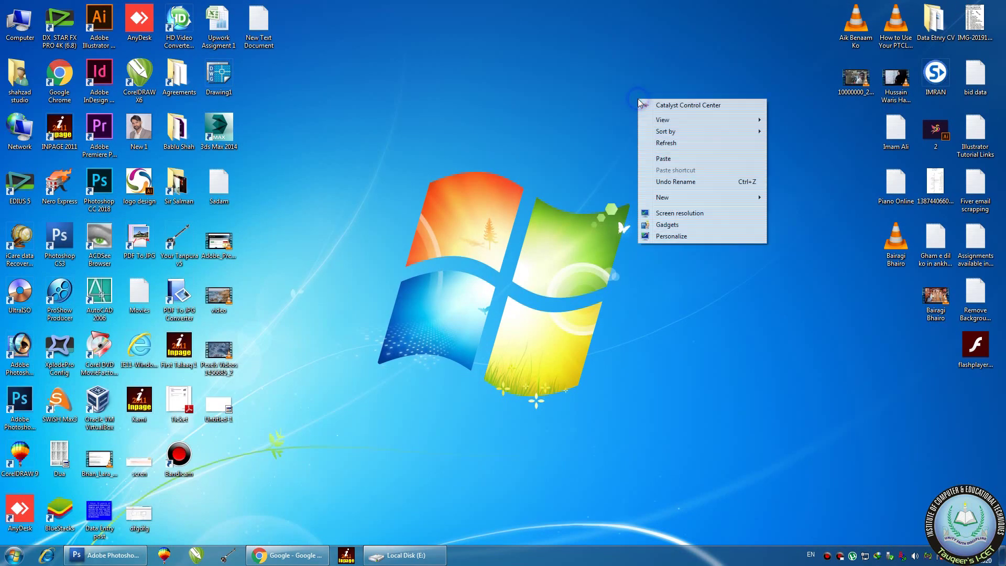
left_click(683, 217)
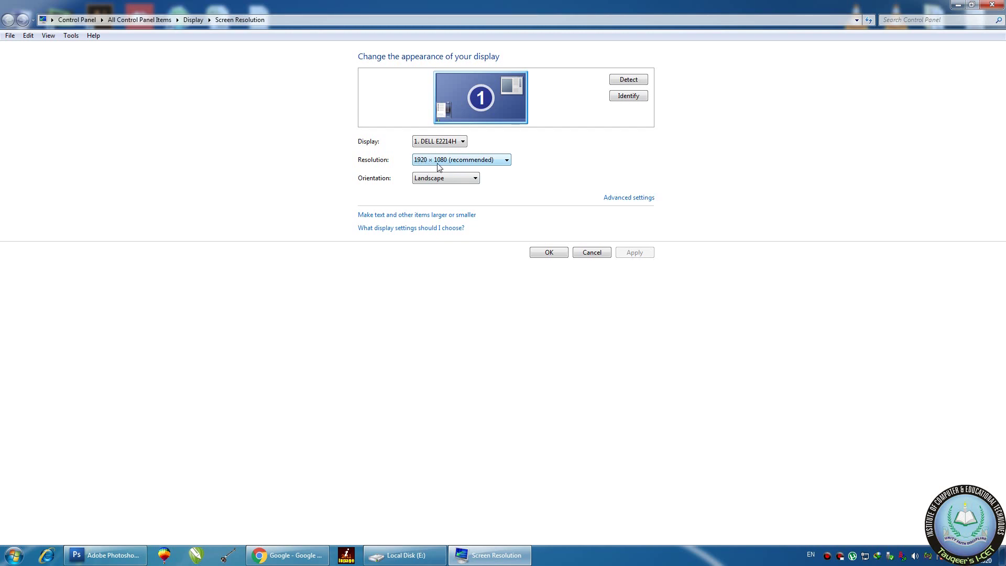
left_click(993, 4)
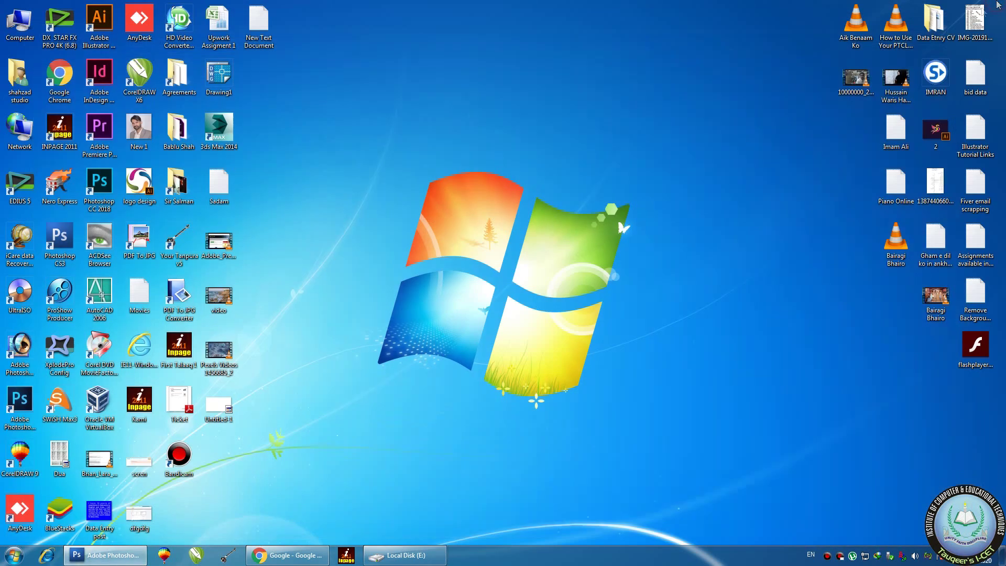
left_click(92, 558)
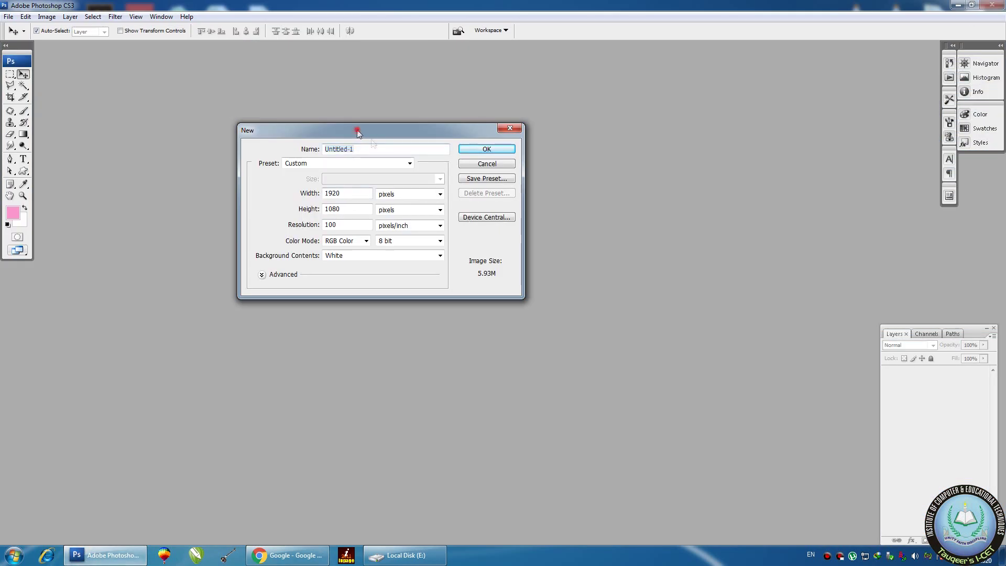
- Examine the Width value and the available measurement units for the new document
left_click_drag(356, 131, 480, 174)
double_click(475, 238)
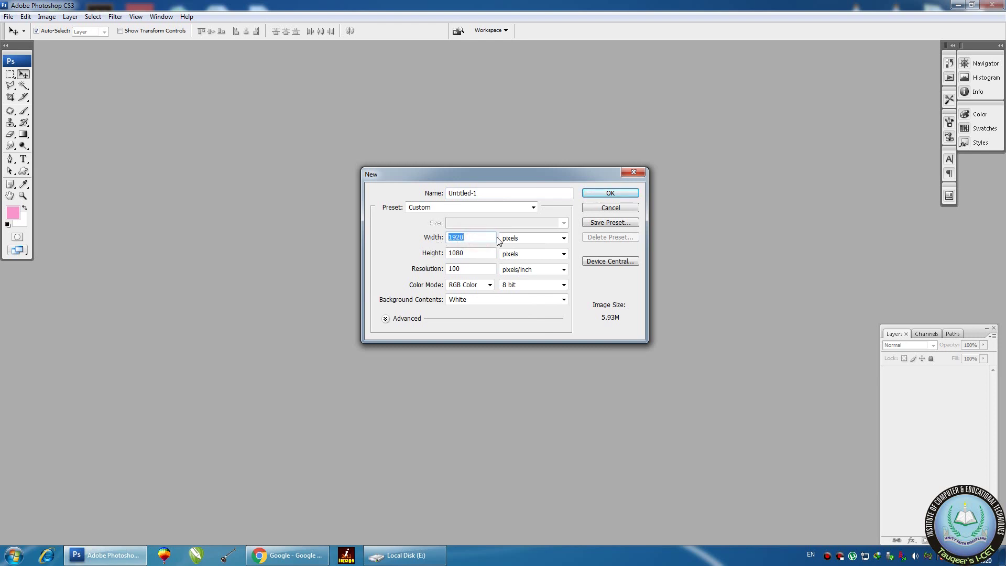
double_click(474, 236)
left_click_drag(491, 174, 374, 135)
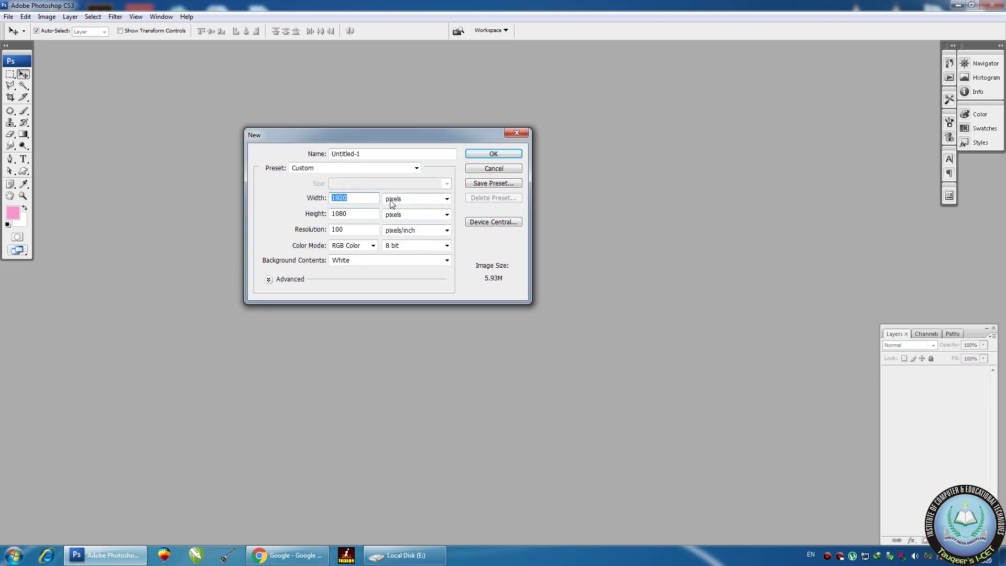
left_click(425, 202)
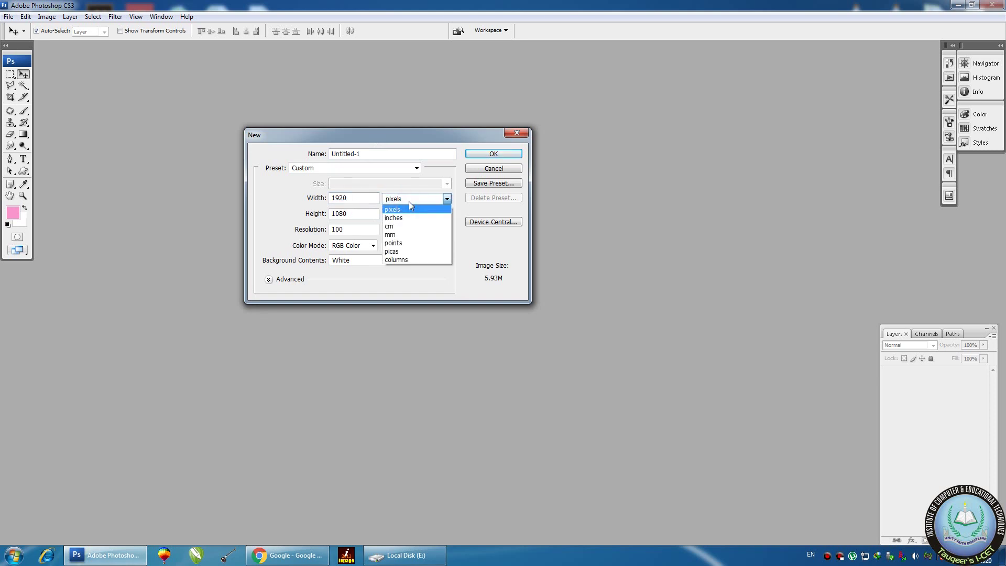
left_click(417, 144)
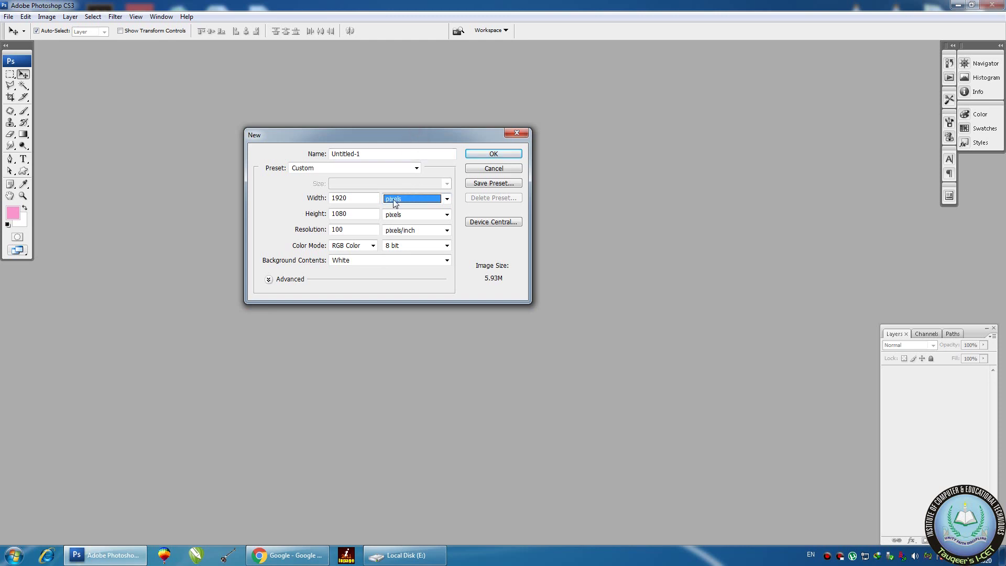
- Set the new document's width to 1080 pixels and its height to 720 pixels
left_click_drag(379, 134, 485, 163)
double_click(469, 225)
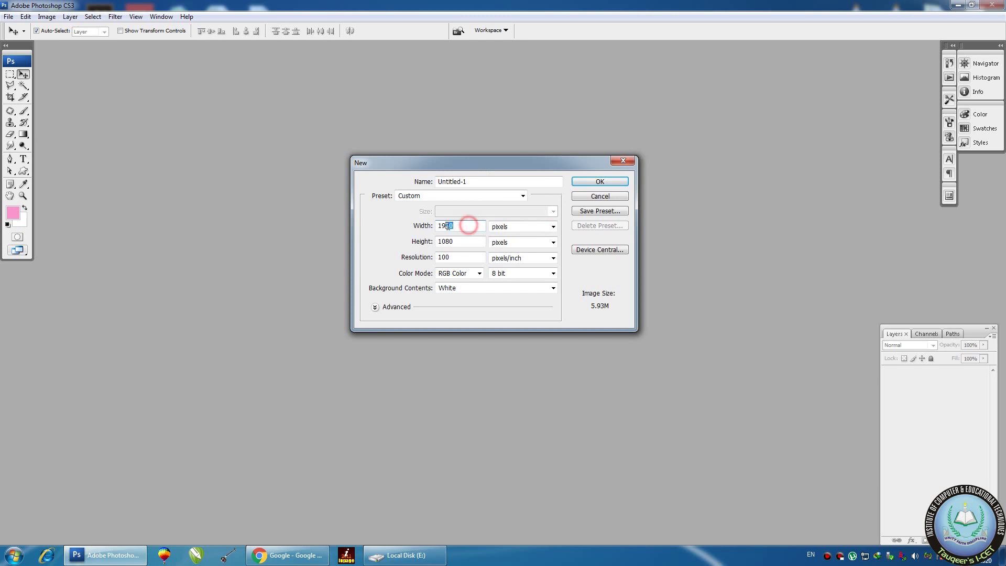
type("1080")
double_click(468, 238)
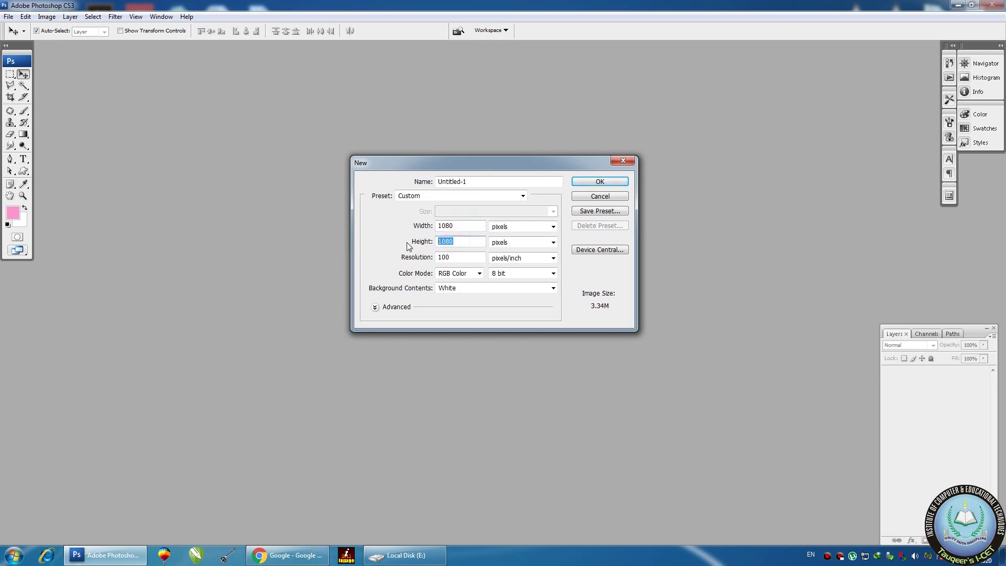
type("720")
- Try the Default Photoshop Size preset for the new document, and switch to the Photo preset
left_click(422, 197)
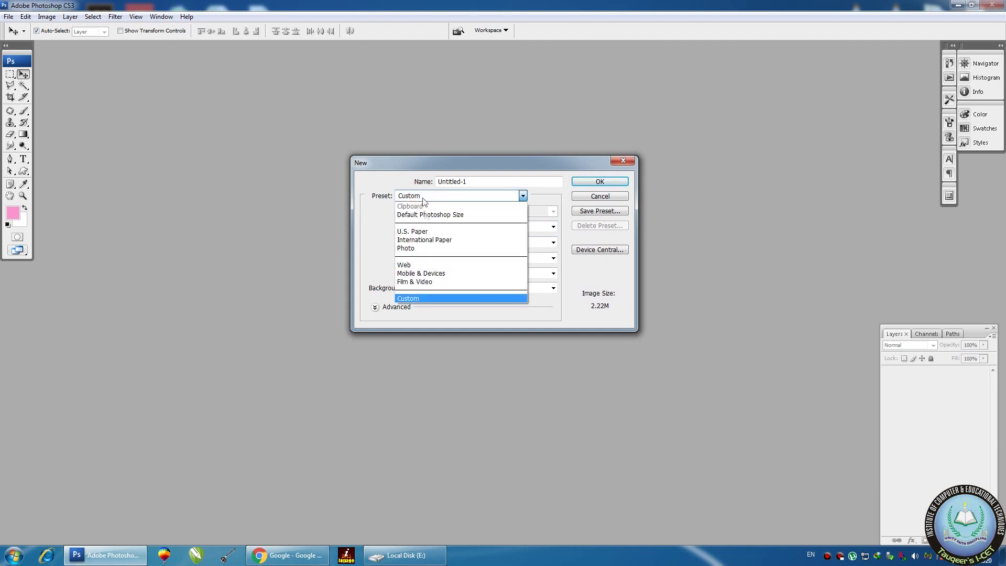
left_click(427, 215)
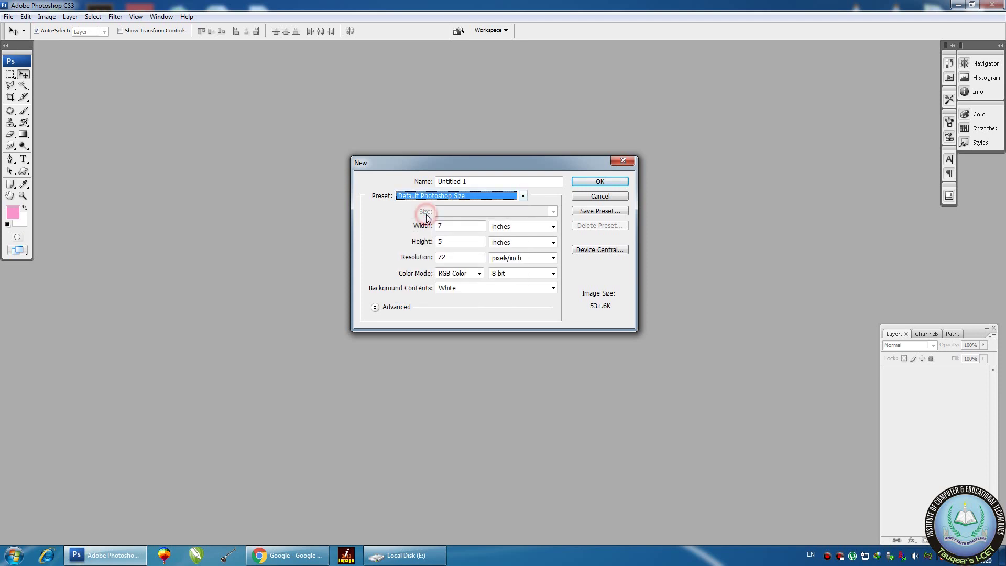
left_click(451, 226)
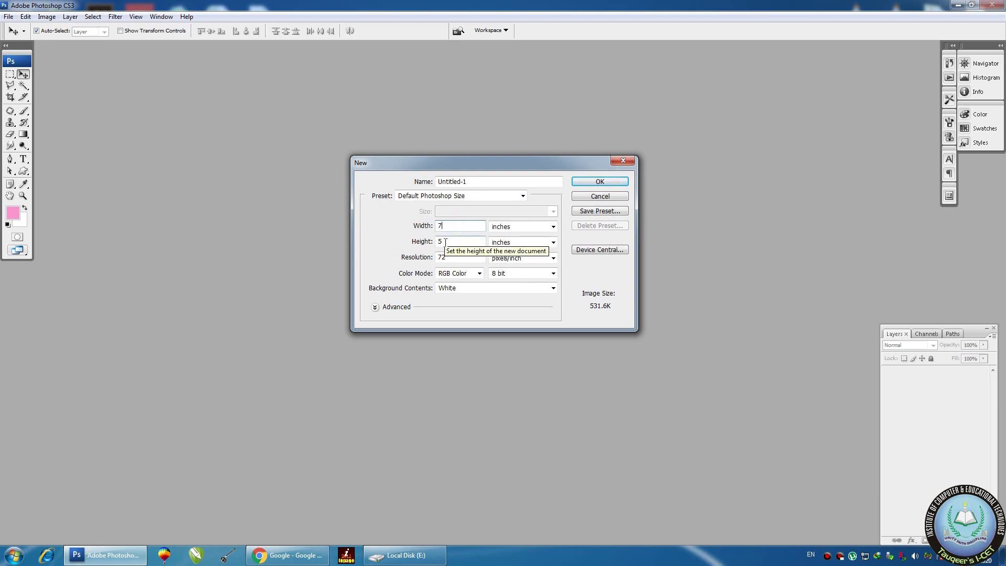
left_click(427, 196)
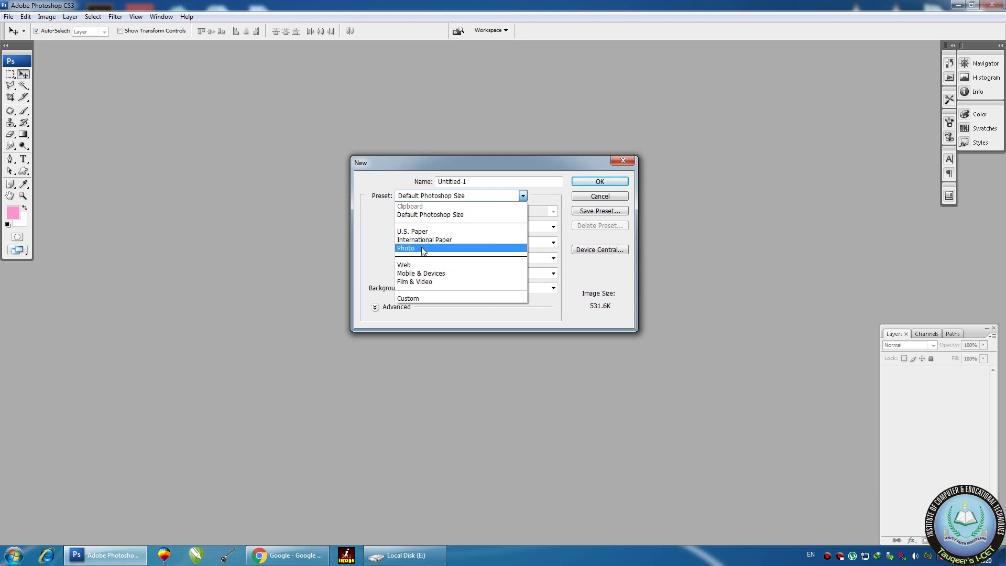
left_click(424, 249)
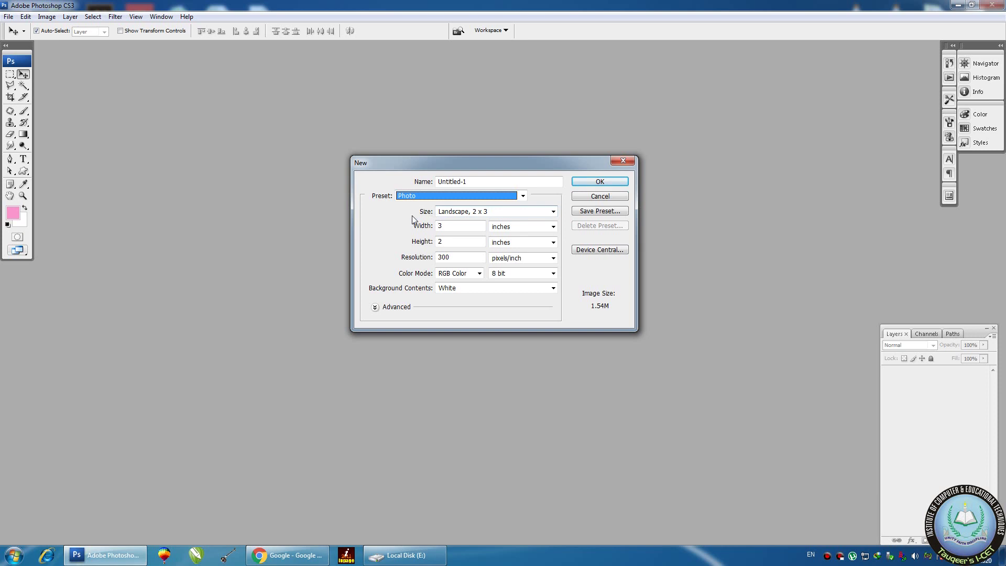
- Look through the Photo preset's sizes and set the new document's size to Portrait, 2 x 3
left_click(499, 212)
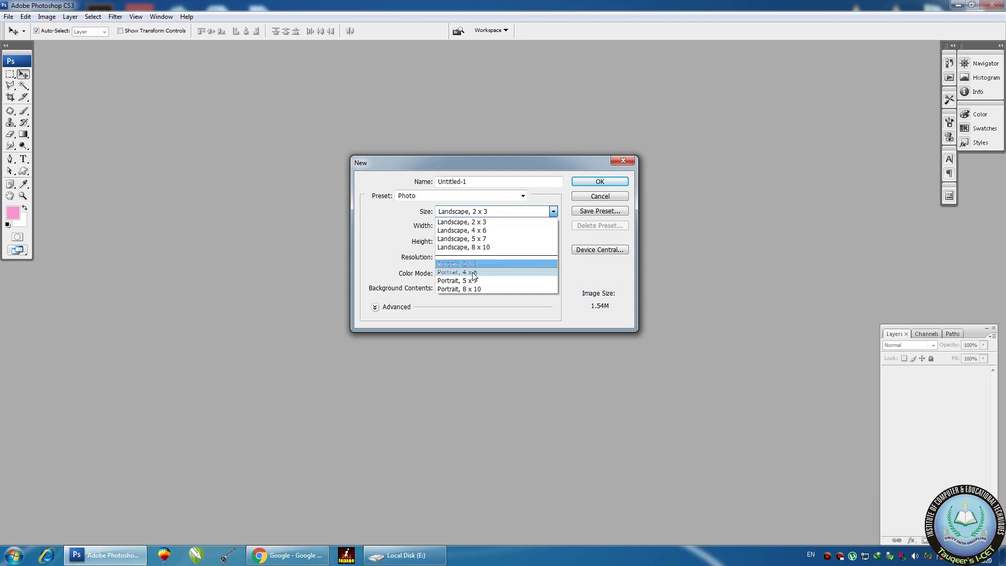
left_click(489, 159)
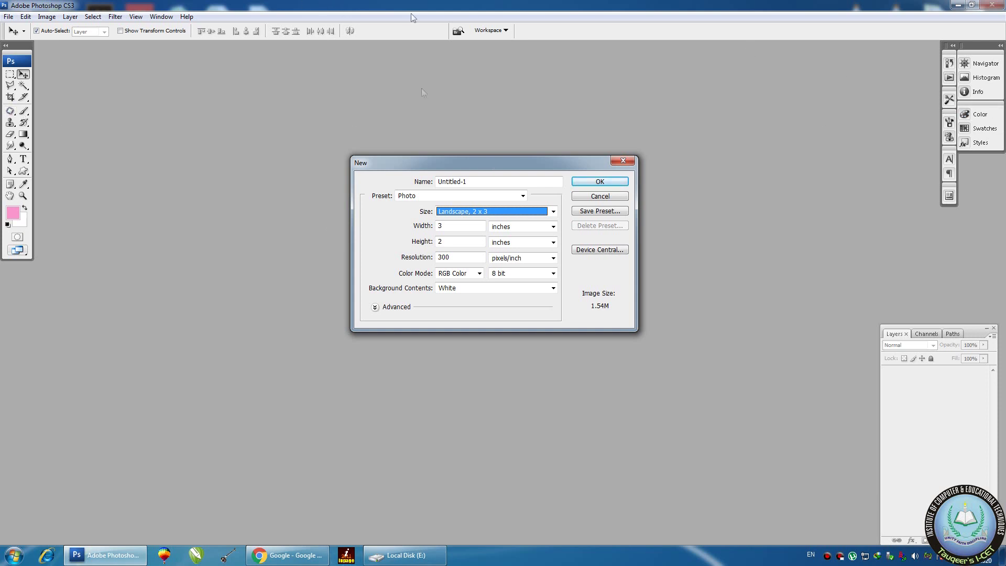
left_click(464, 212)
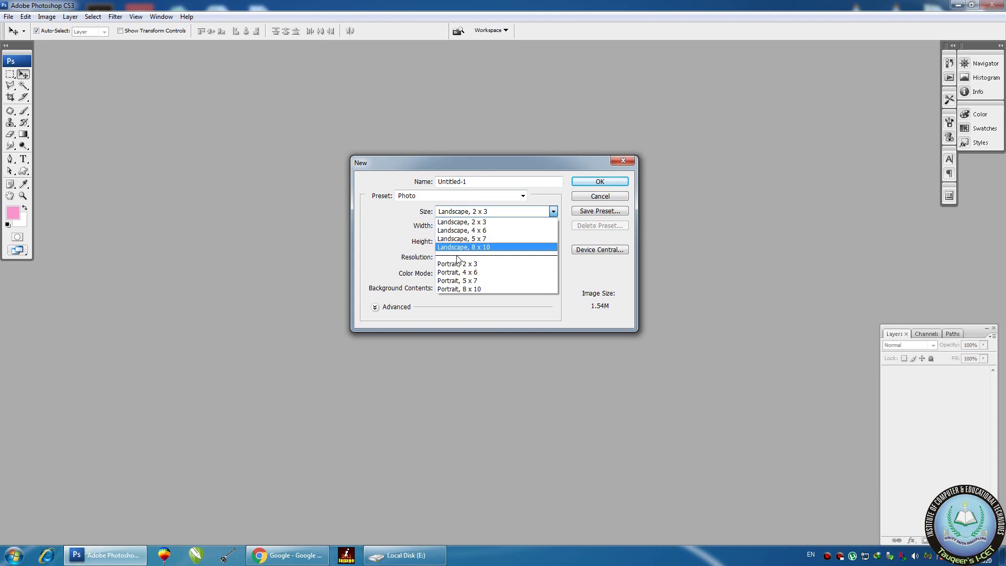
left_click(457, 264)
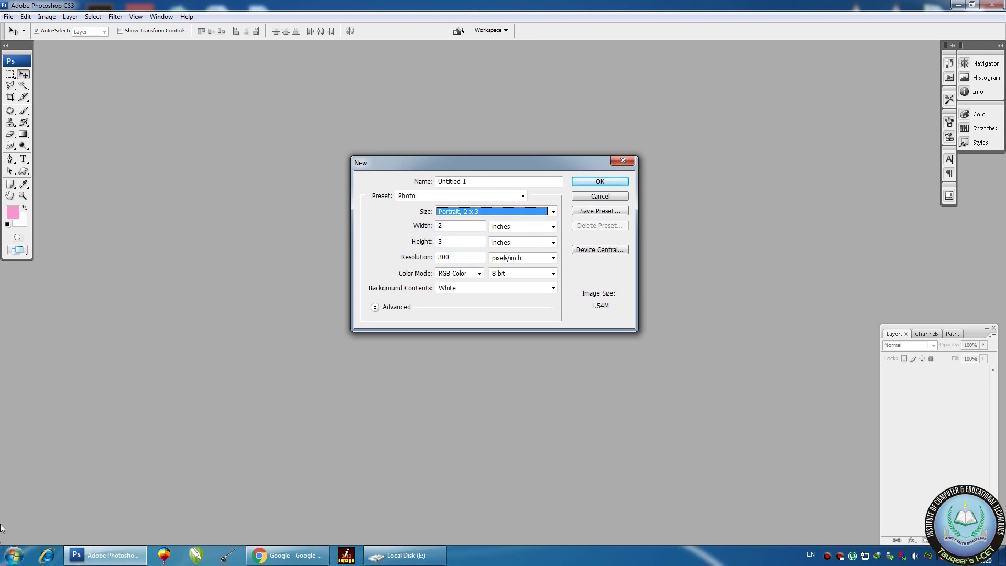
- Switch to Chrome and search Google for "portrait and landscape"
left_click(14, 556)
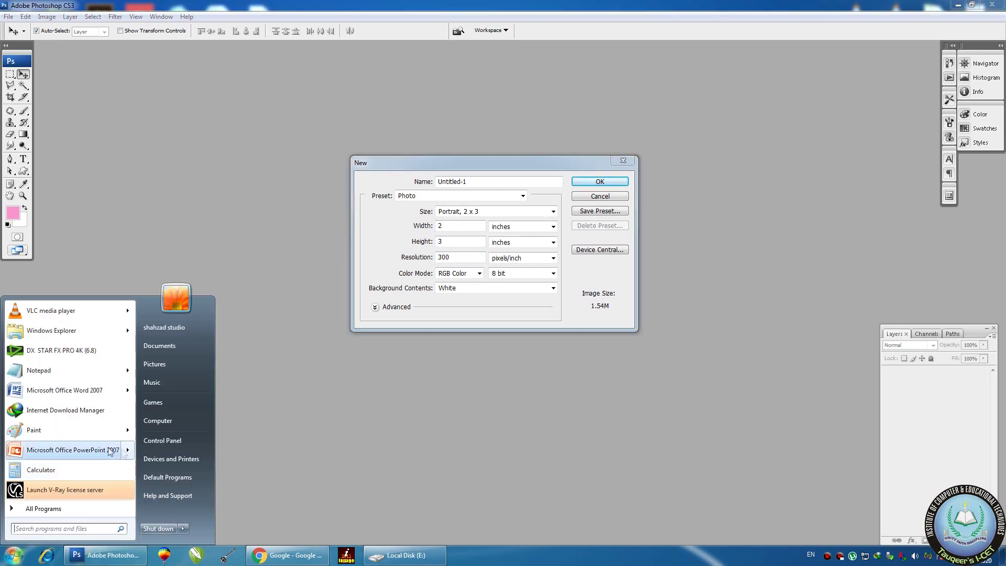
left_click(284, 558)
left_click(434, 229)
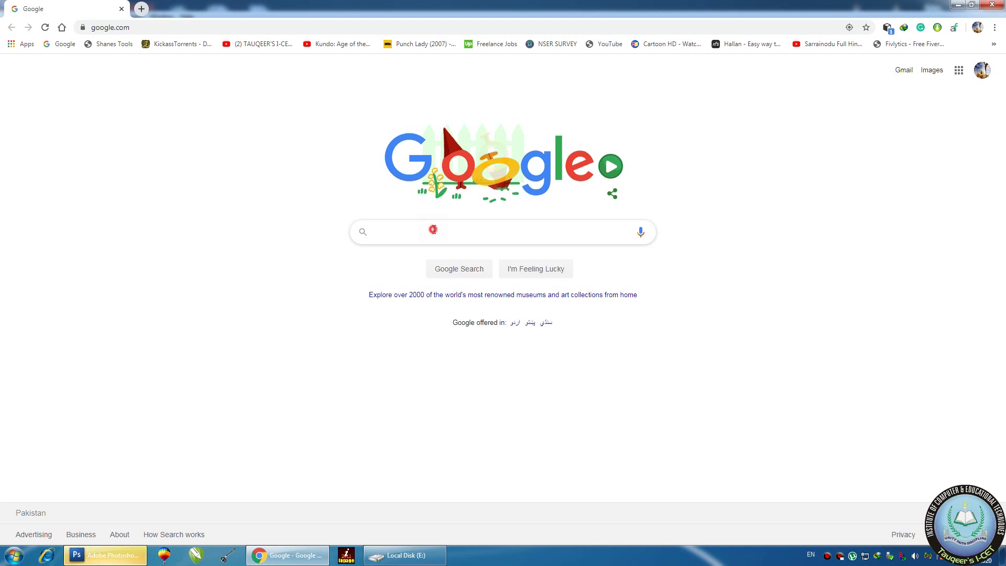
type("porta")
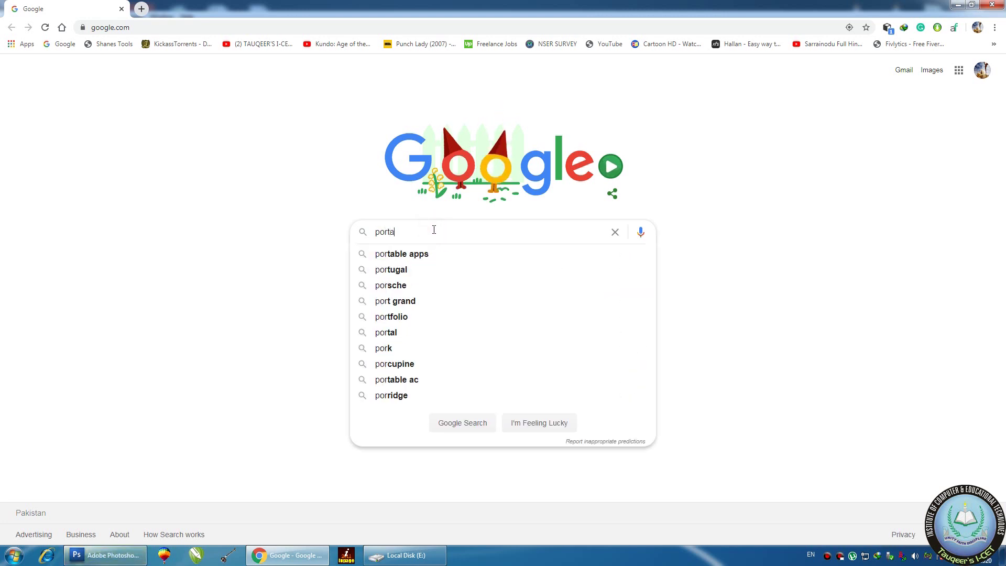
key("BackSpace")
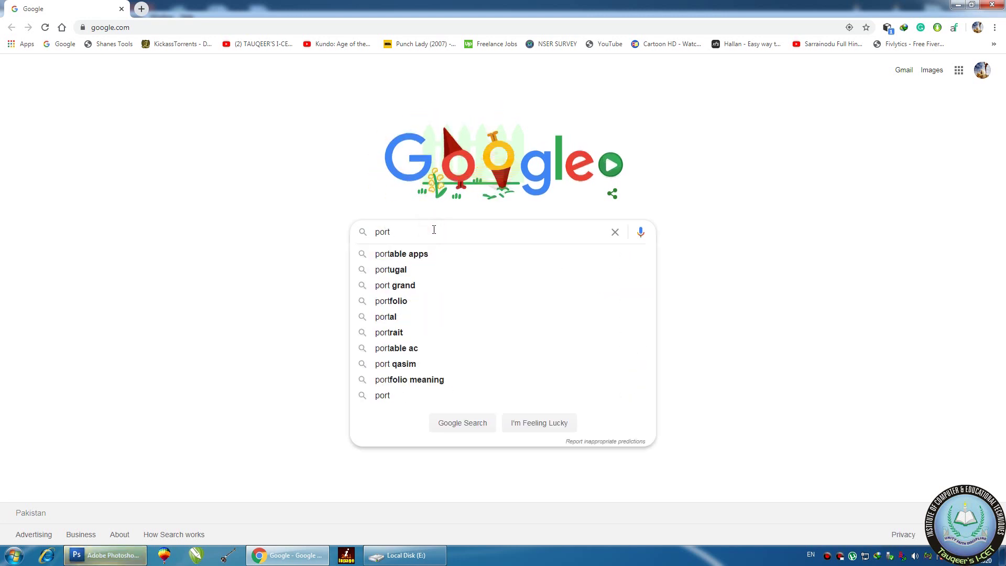
type("rait and")
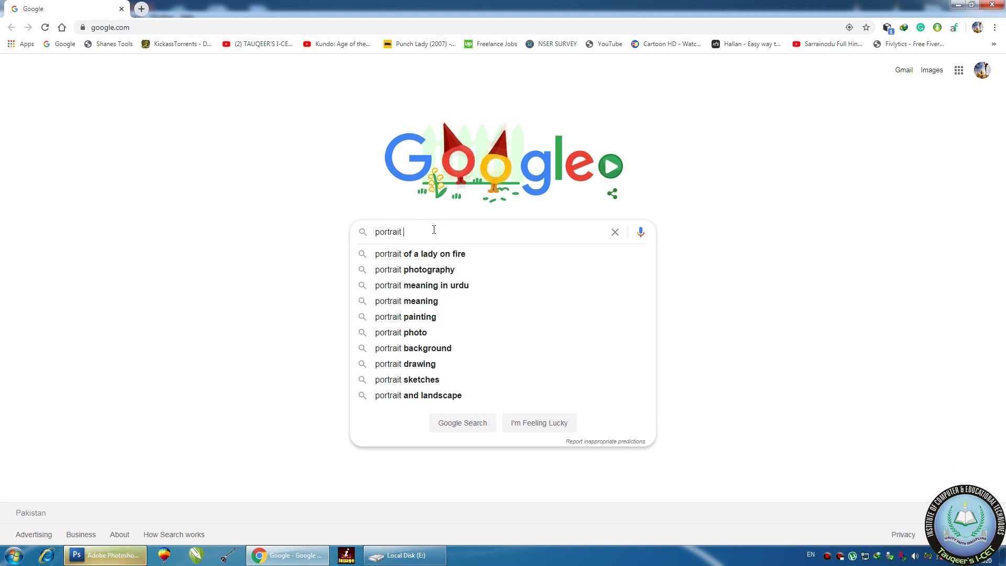
type(" la")
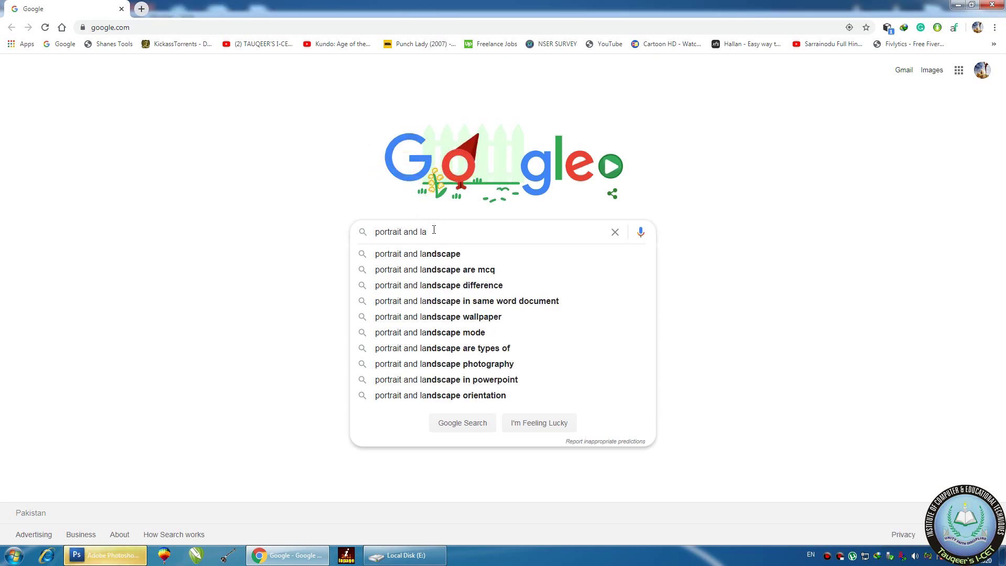
key("Down")
key("Return")
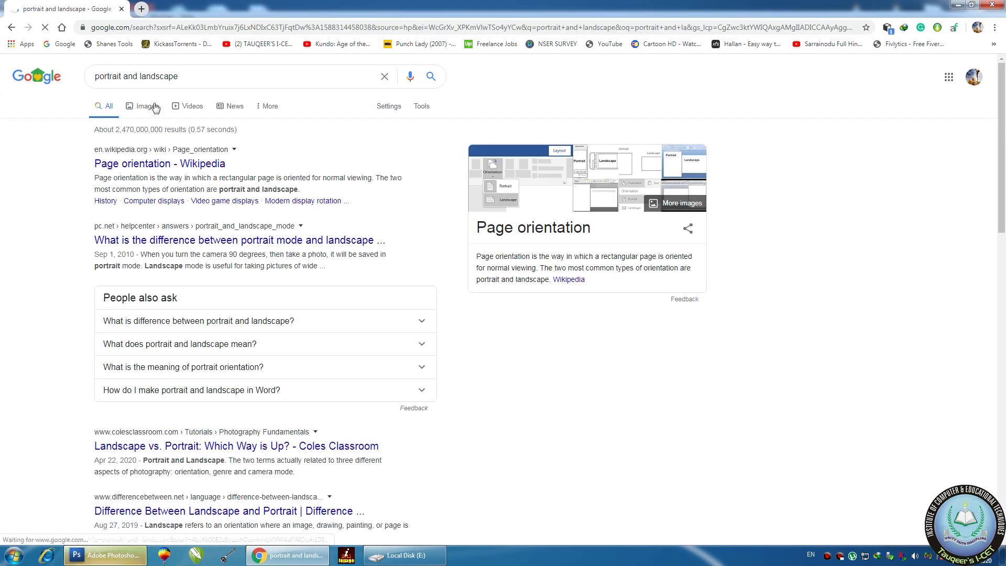
- Preview two image results comparing portrait and landscape orientation, and return to Photoshop
left_click(155, 106)
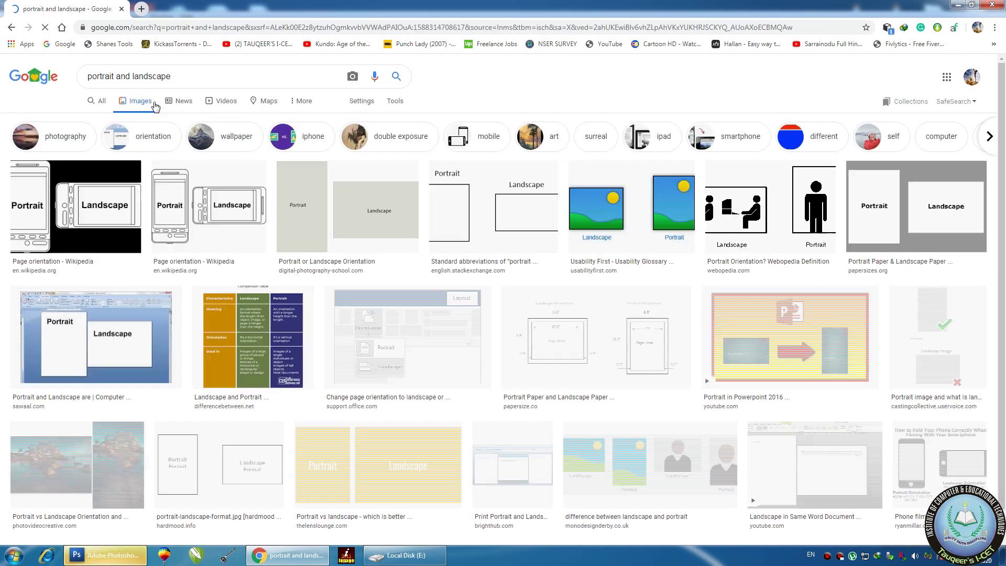
left_click(220, 205)
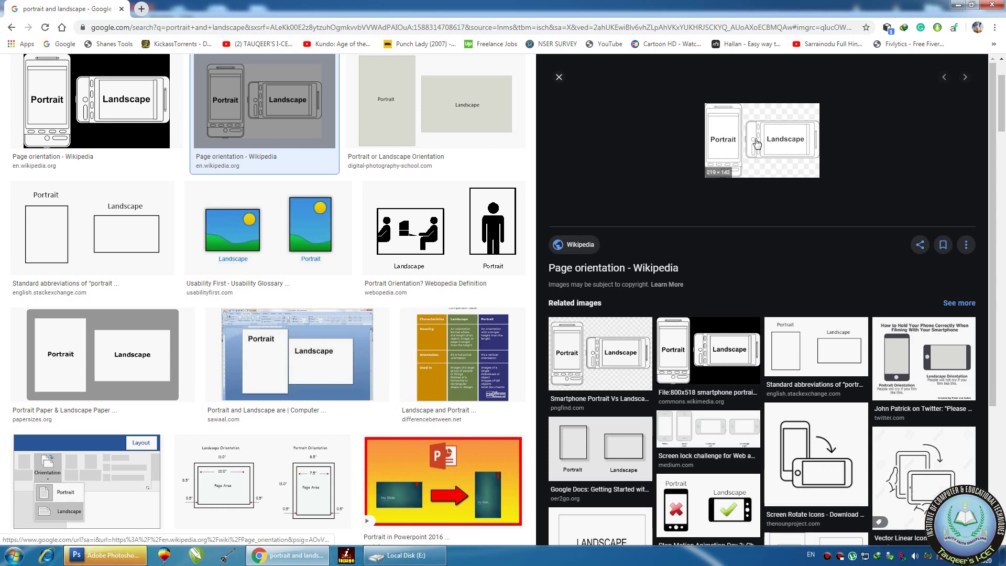
left_click(836, 348)
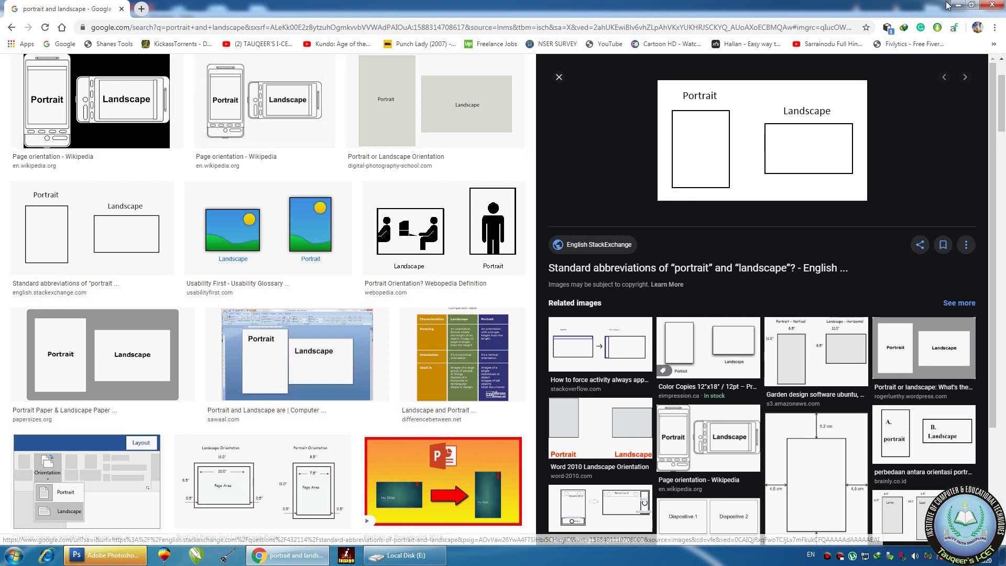
left_click(963, 4)
- Reposition the New dialog and review the landscape and portrait sizes offered by the Photo preset
left_click_drag(454, 160, 352, 137)
left_click(353, 192)
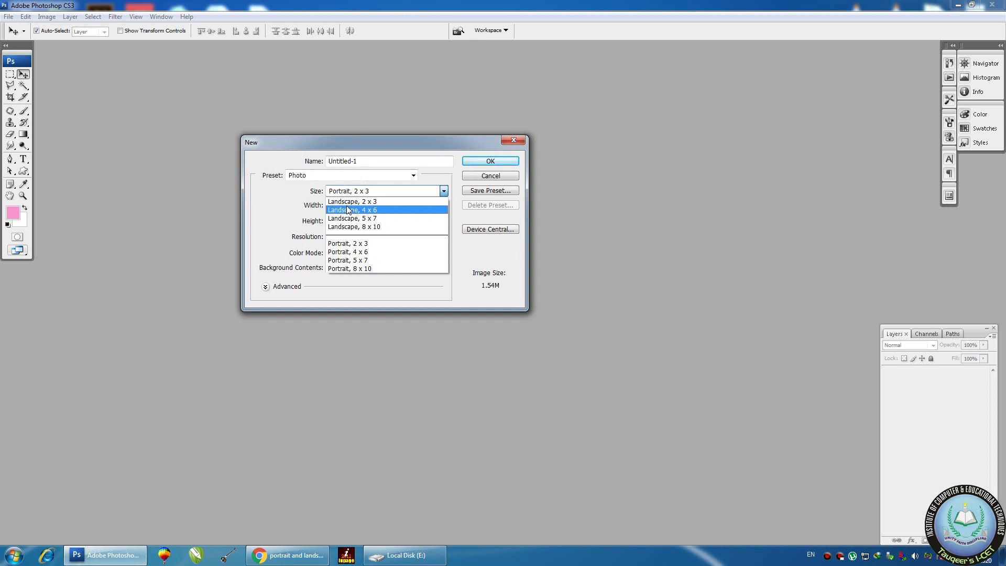
left_click(276, 200)
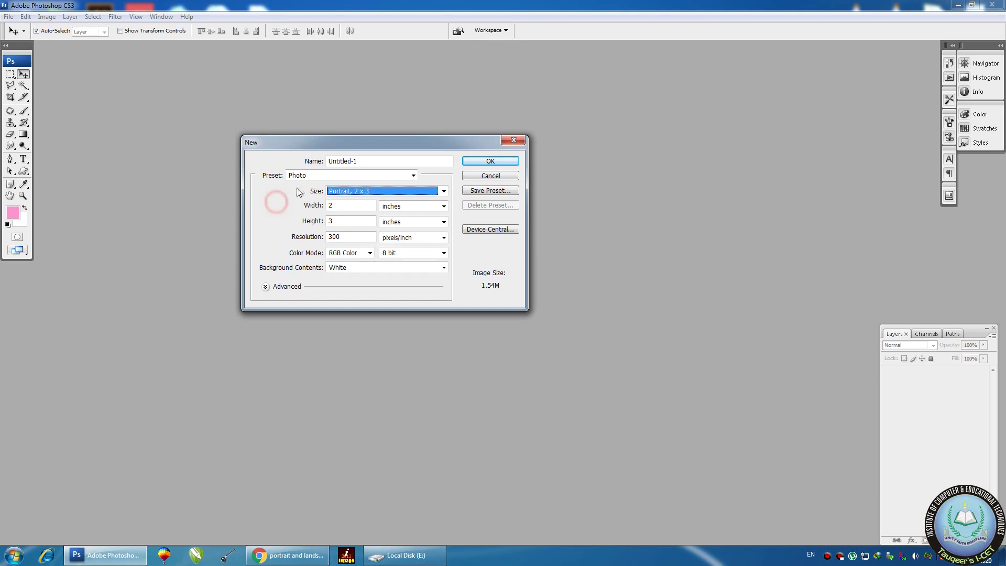
- Try the Web preset for the new document with the 640 x 480 size
left_click(314, 175)
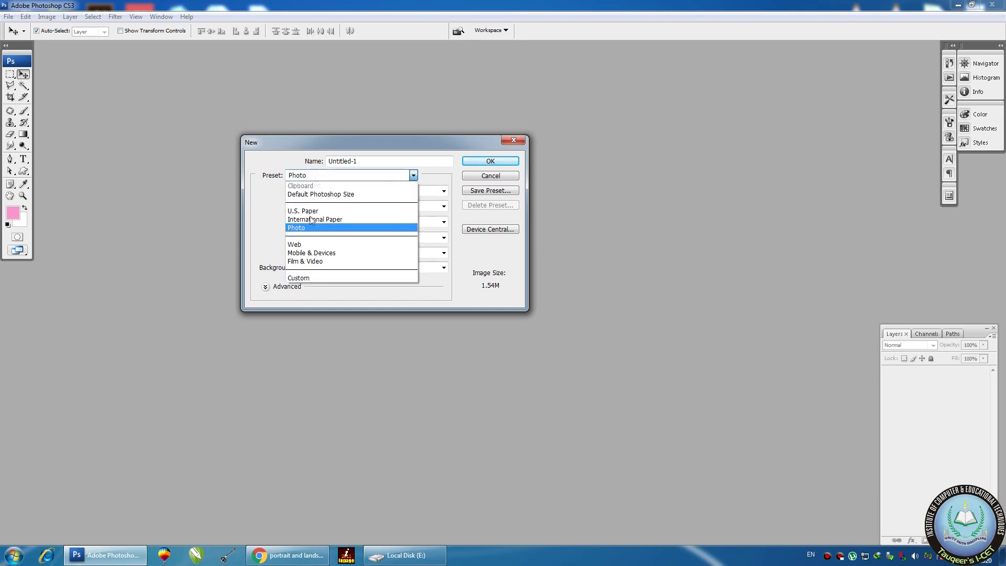
left_click(308, 244)
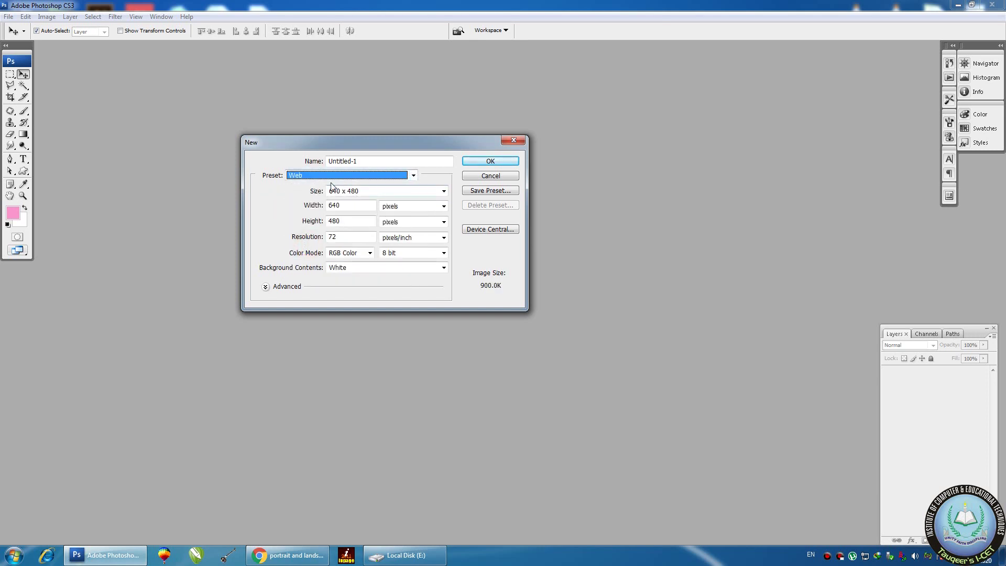
left_click(346, 192)
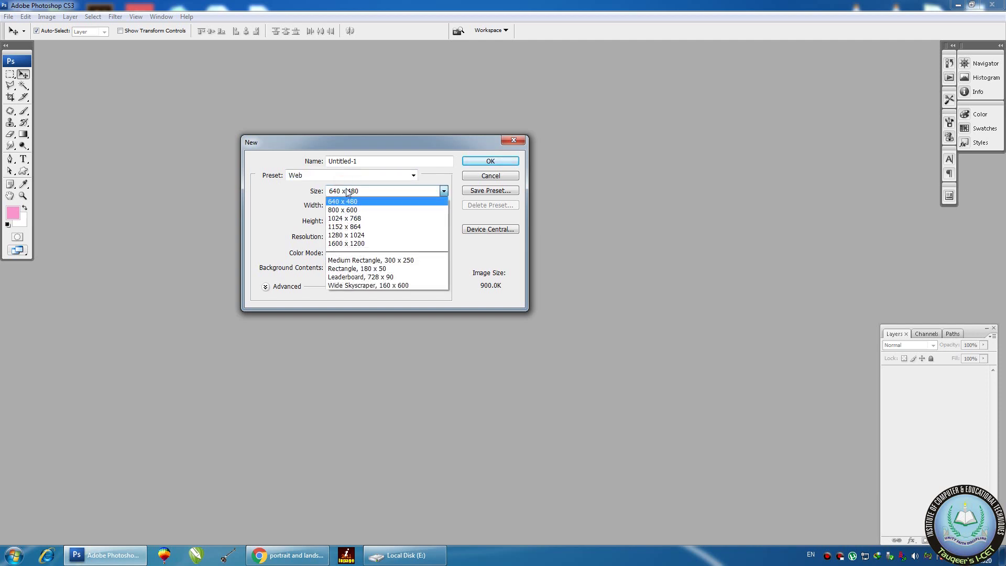
left_click(343, 201)
- Switch the new document to the Film & Video preset and look through its available sizes
left_click(303, 179)
left_click(307, 261)
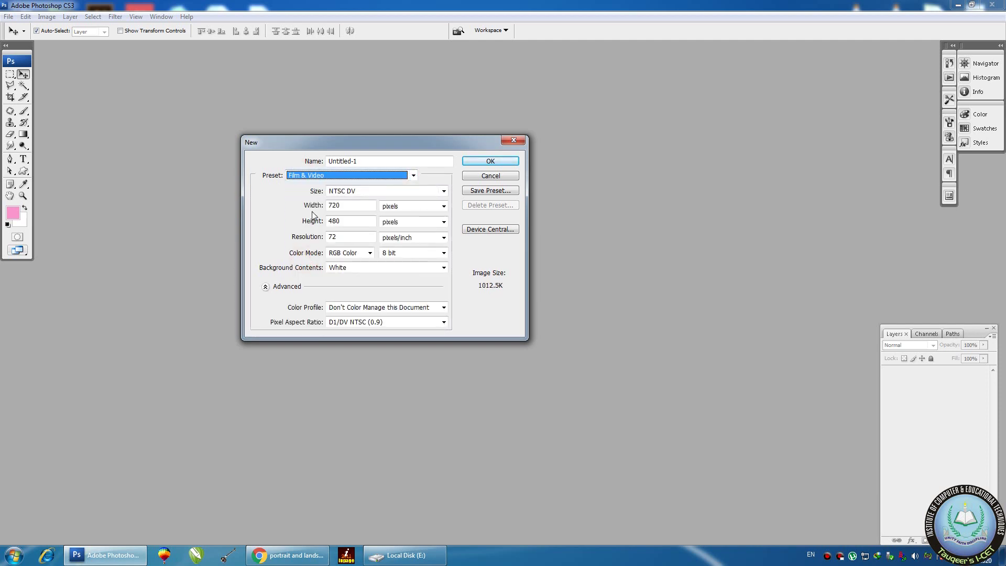
left_click_drag(328, 140, 356, 123)
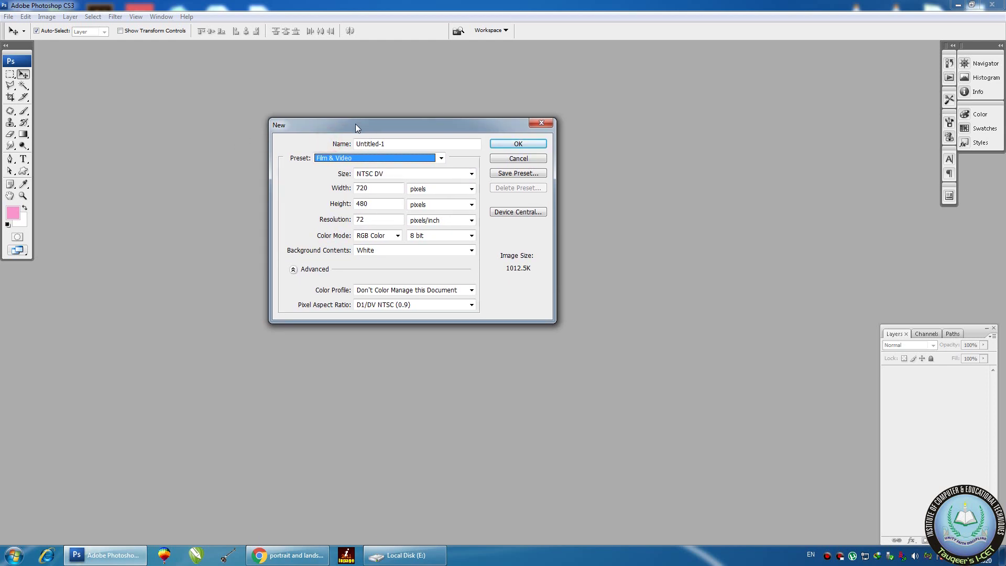
left_click(404, 175)
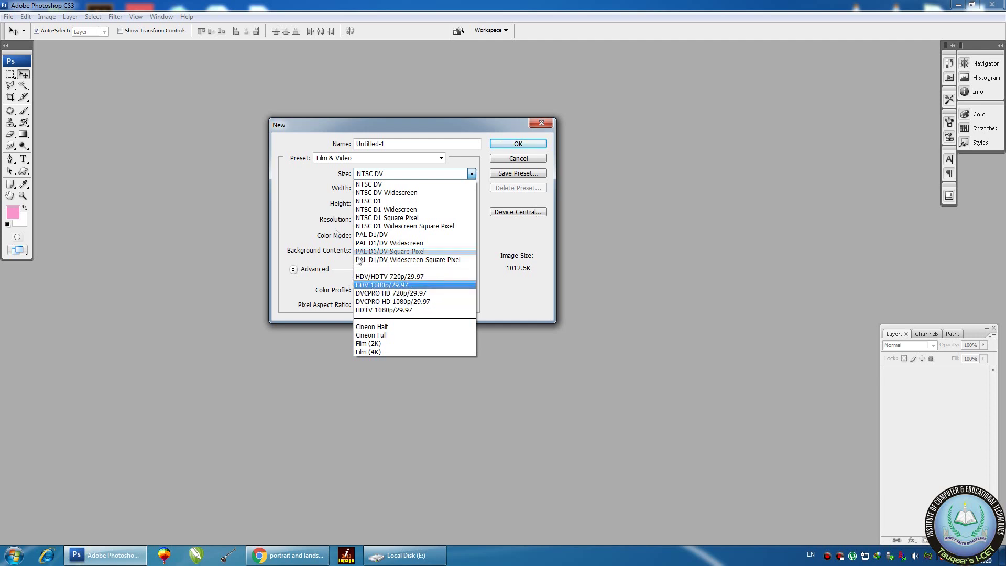
left_click(316, 191)
- Examine the Width and Height values of the Film & Video preset
key("Tab")
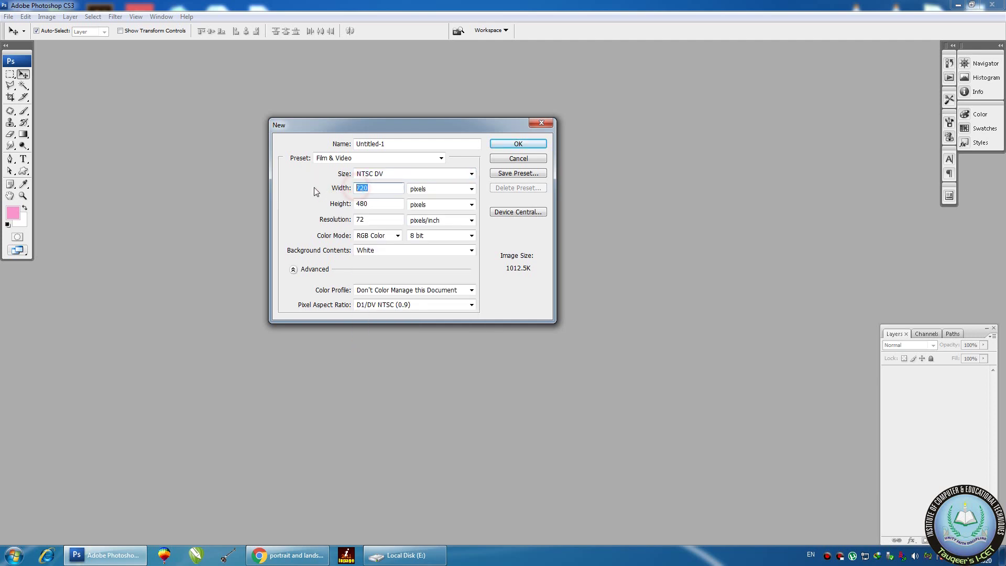
key("Tab")
left_click(322, 182)
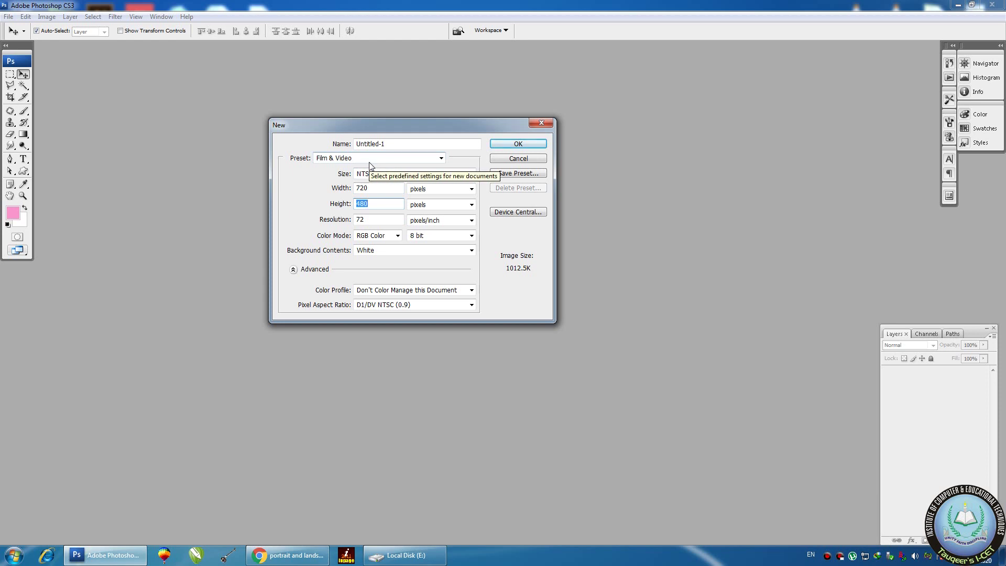
double_click(363, 188)
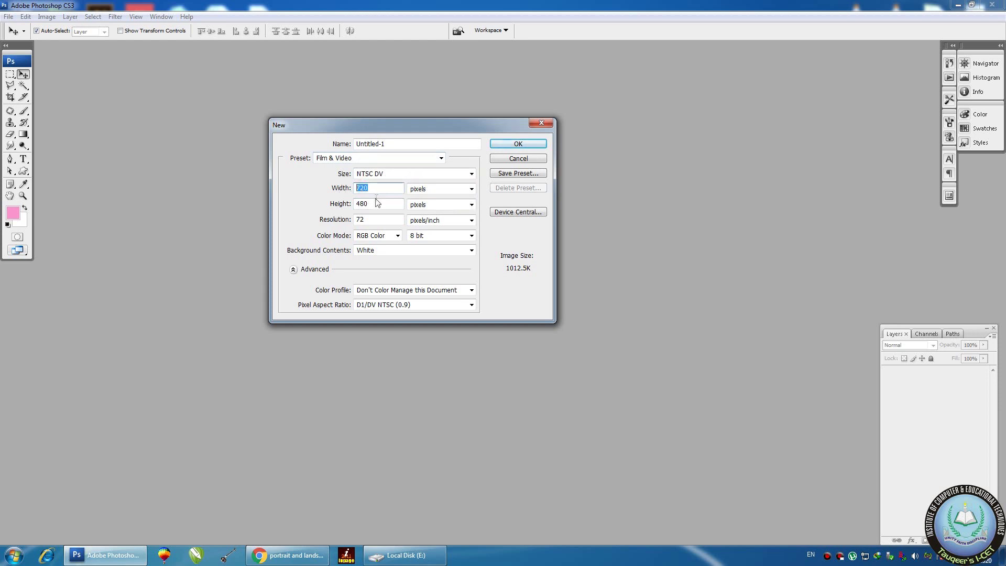
double_click(376, 203)
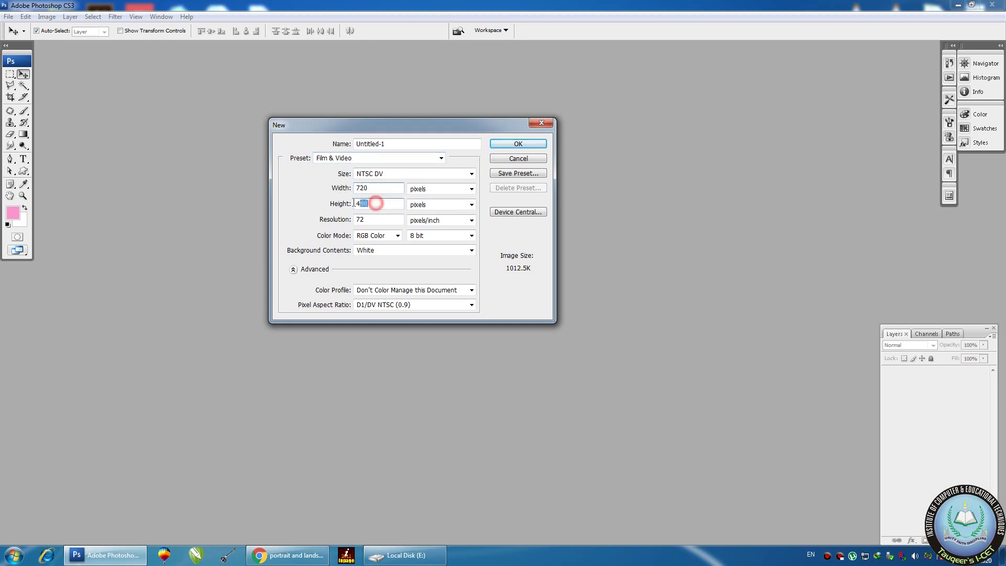
- Switch the preset to Photo and set its size to Landscape, 5 x 7
left_click(356, 160)
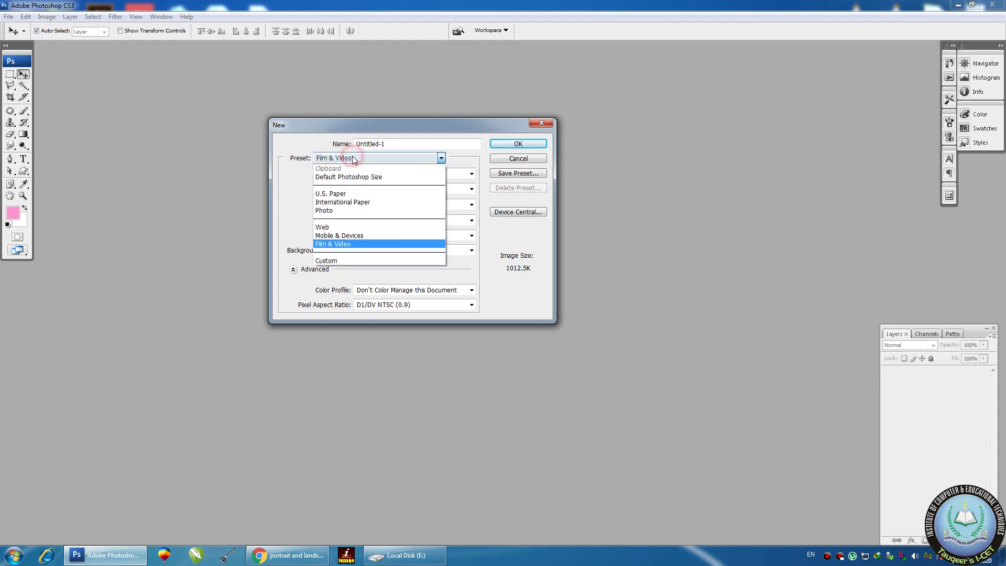
left_click(331, 210)
left_click_drag(361, 123, 392, 128)
left_click(416, 174)
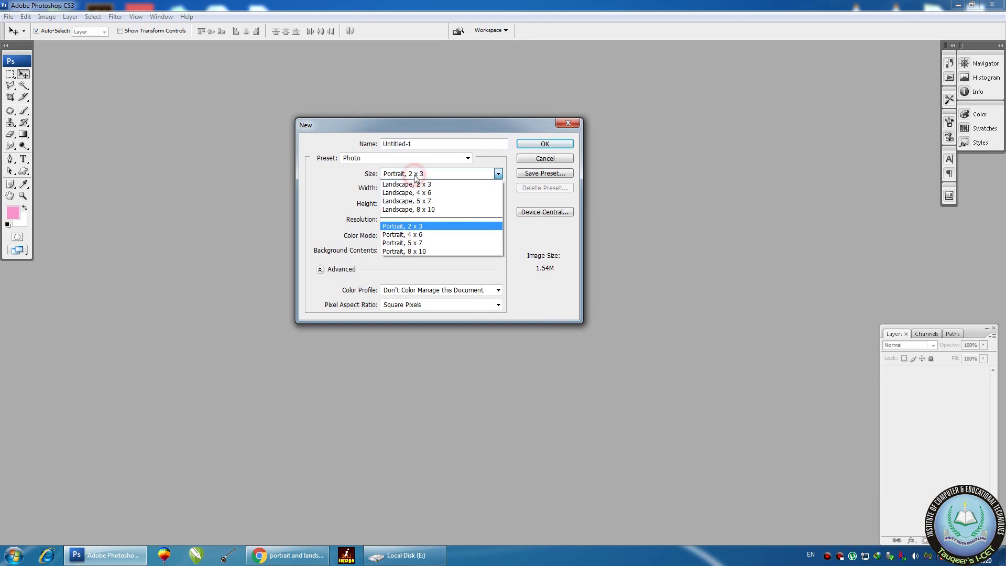
left_click(417, 202)
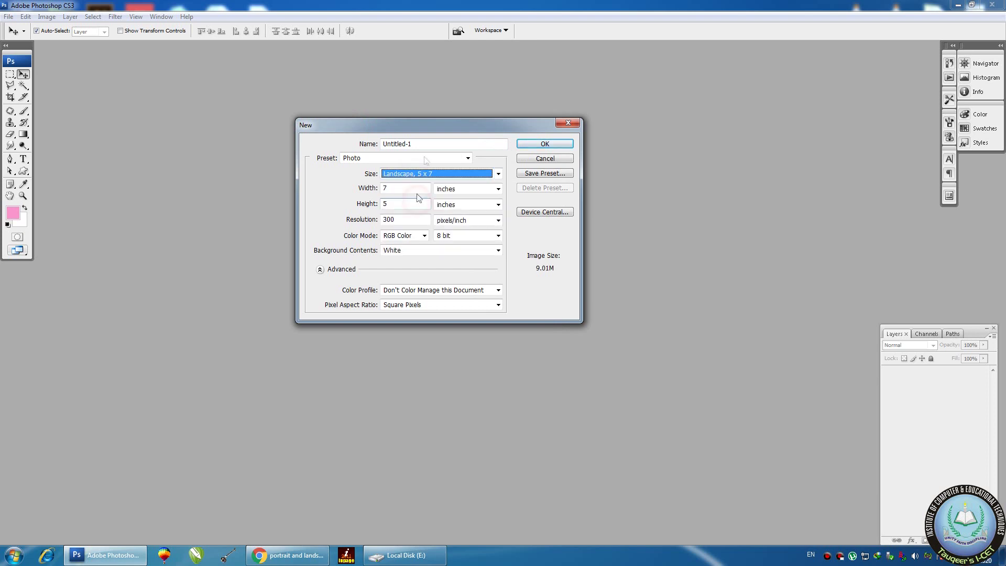
- Reposition the New dialog and examine the Resolution value of the Photo preset
left_click_drag(419, 128, 365, 98)
double_click(352, 189)
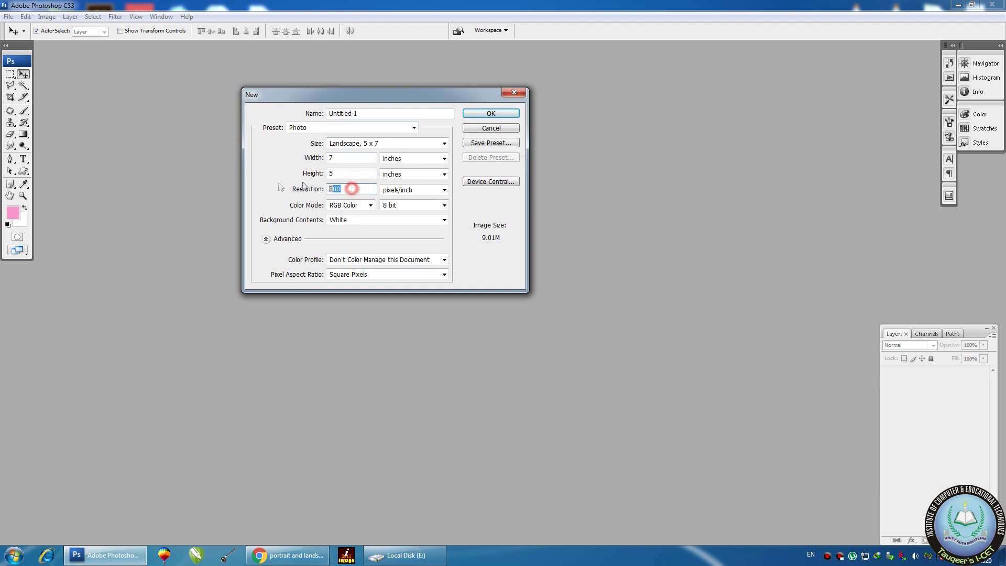
left_click(354, 191)
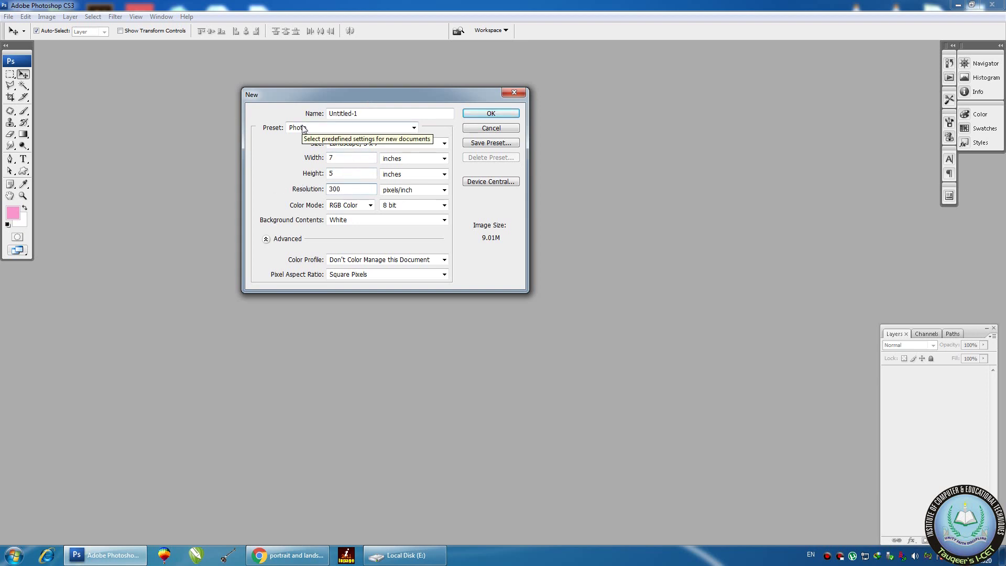
double_click(349, 192)
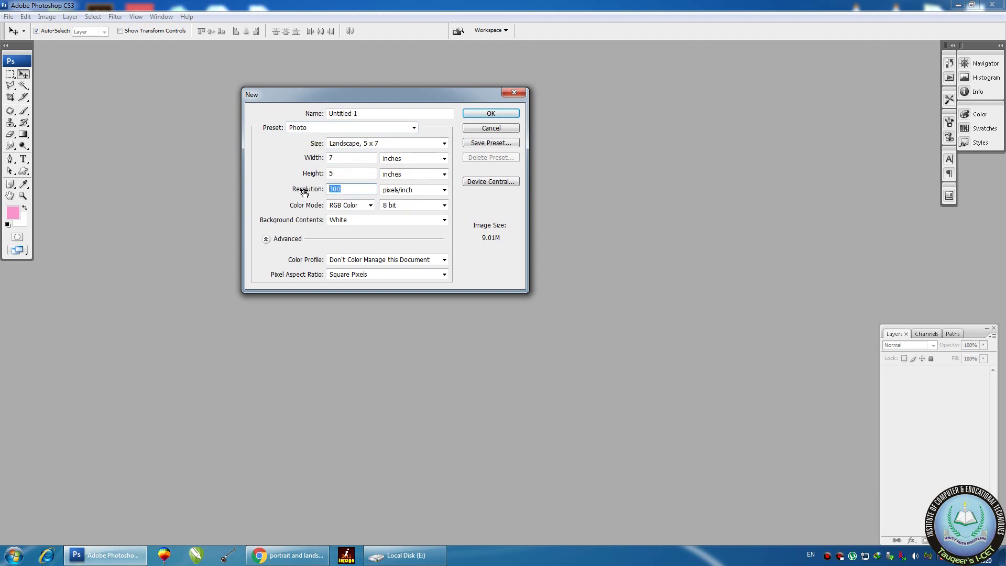
- Choose the Film & Video preset with the HDTV 1080p/29.97 size and select its Resolution value for inspection
left_click(321, 128)
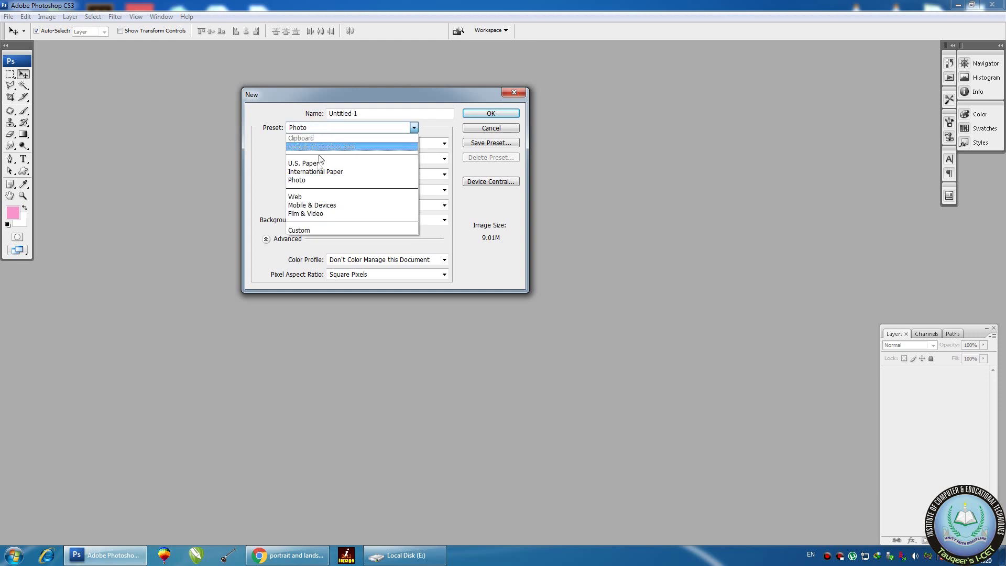
left_click(315, 214)
left_click(365, 143)
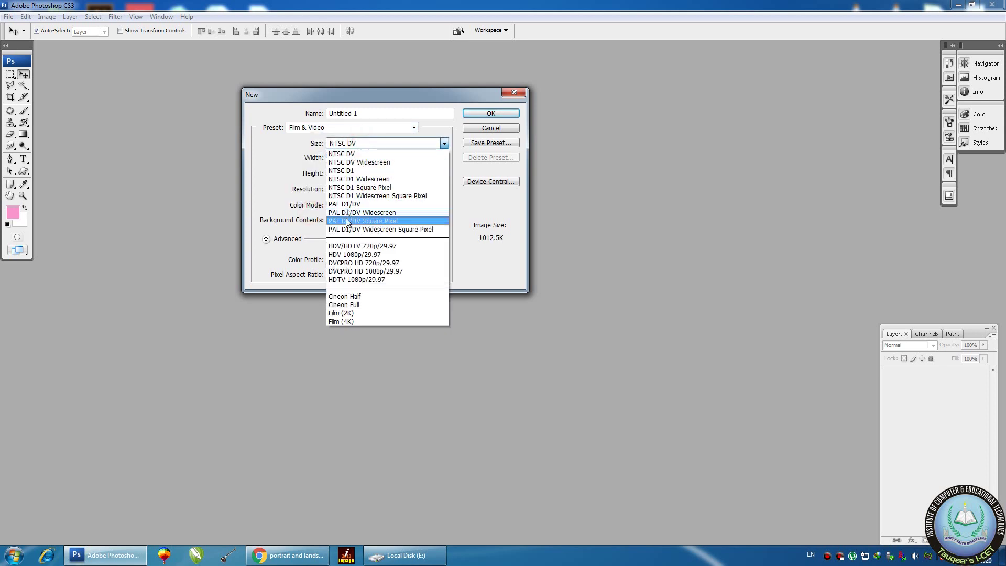
left_click(347, 280)
double_click(349, 190)
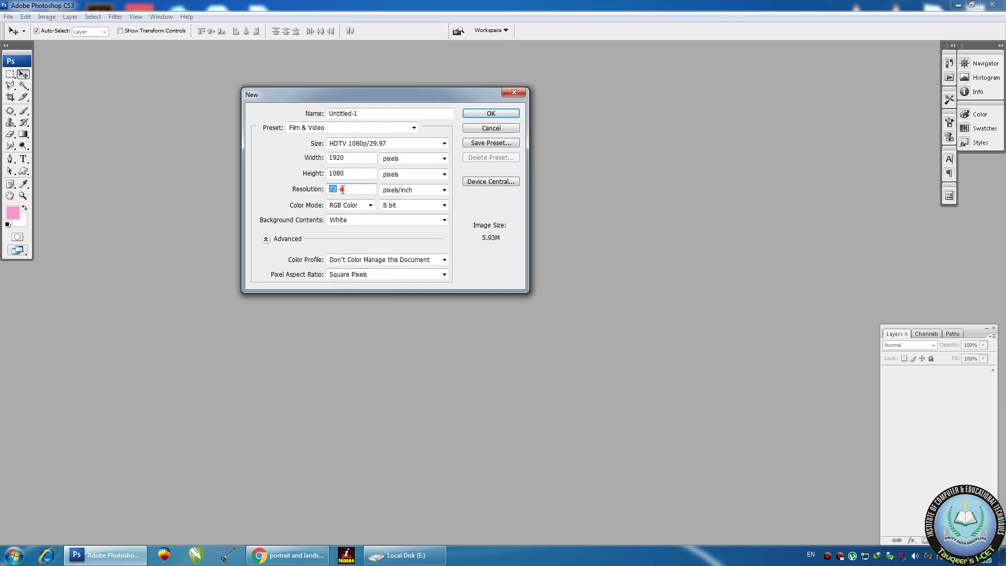
- Examine the Resolution value of the Film & Video preset, then choose the Photo preset with the Landscape, 5 x 7 size
left_click_drag(359, 189, 308, 191)
left_click(353, 190)
left_click(330, 129)
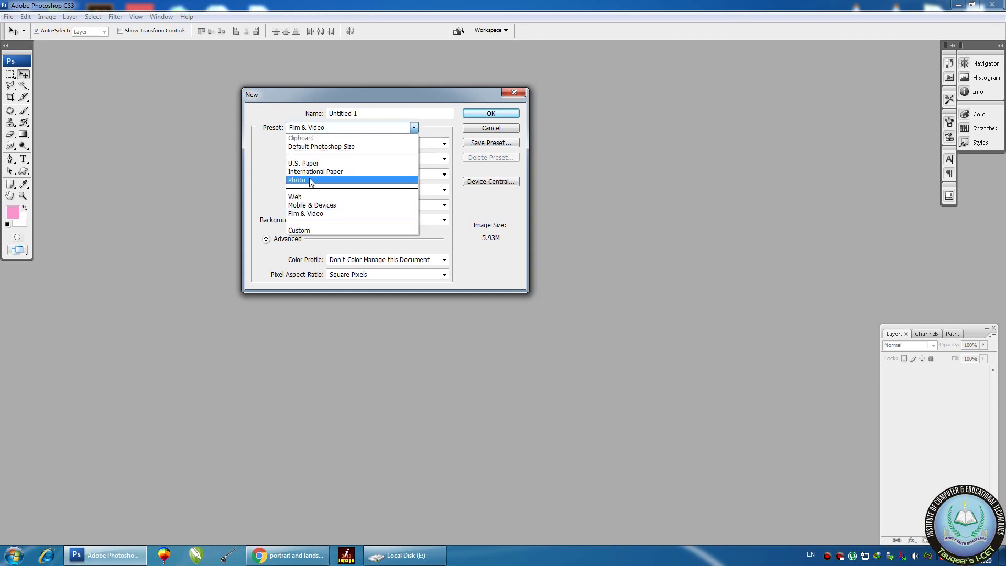
left_click(335, 185)
left_click(371, 145)
left_click(370, 146)
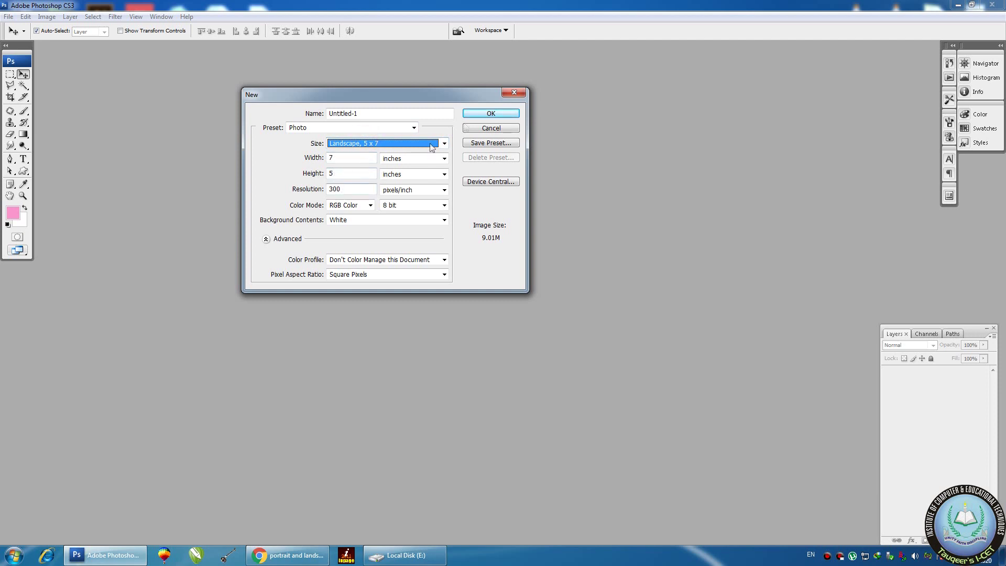
- Reposition the New dialog, then try the Grayscale color mode and switch back to RGB Color
left_click_drag(362, 94, 291, 80)
left_click(292, 194)
left_click(309, 214)
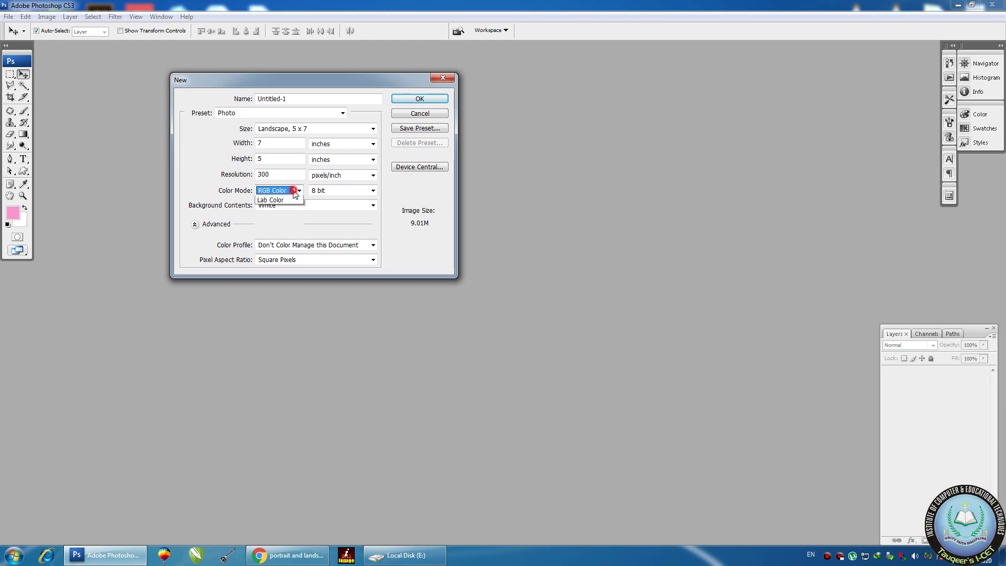
left_click(295, 192)
left_click(310, 209)
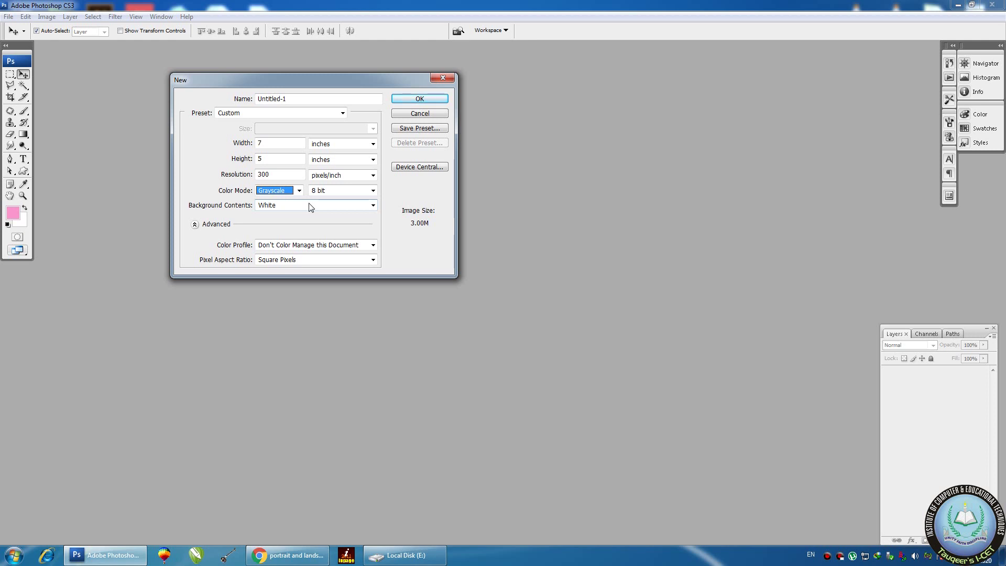
left_click(300, 190)
left_click(281, 218)
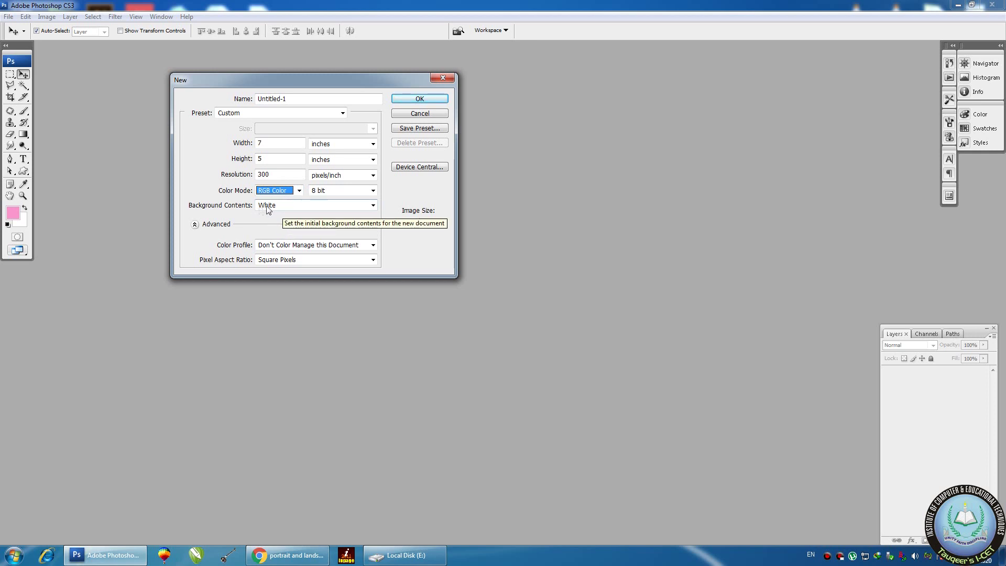
- Create the new 7 x 5 inch document and reposition its window in the workspace
left_click(410, 100)
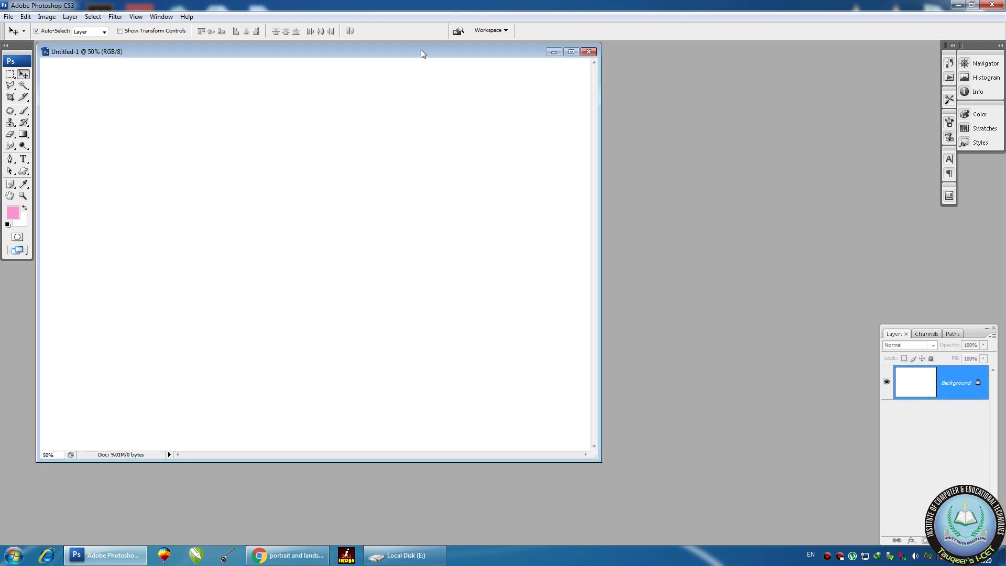
left_click_drag(421, 49, 438, 129)
left_click_drag(525, 131, 443, 57)
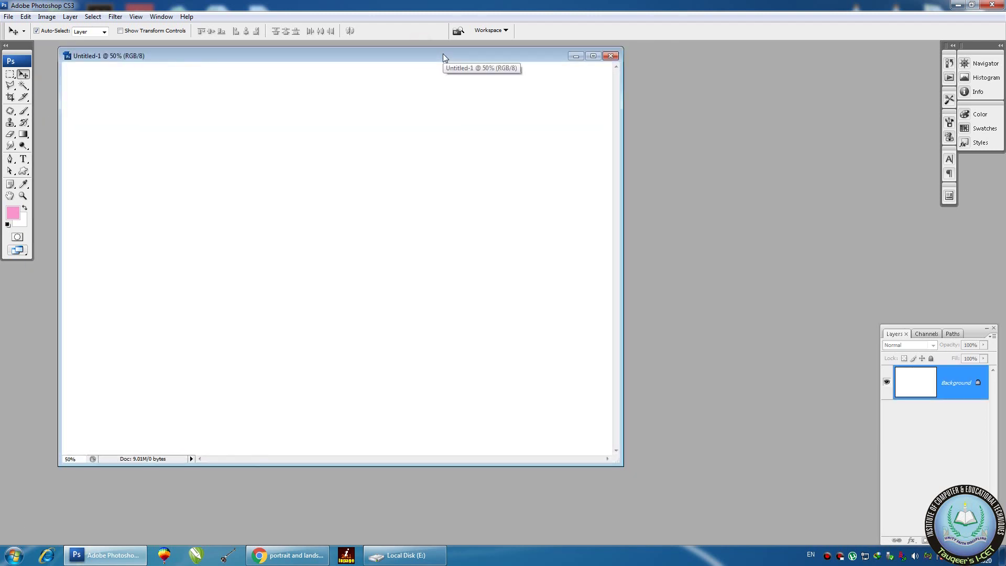